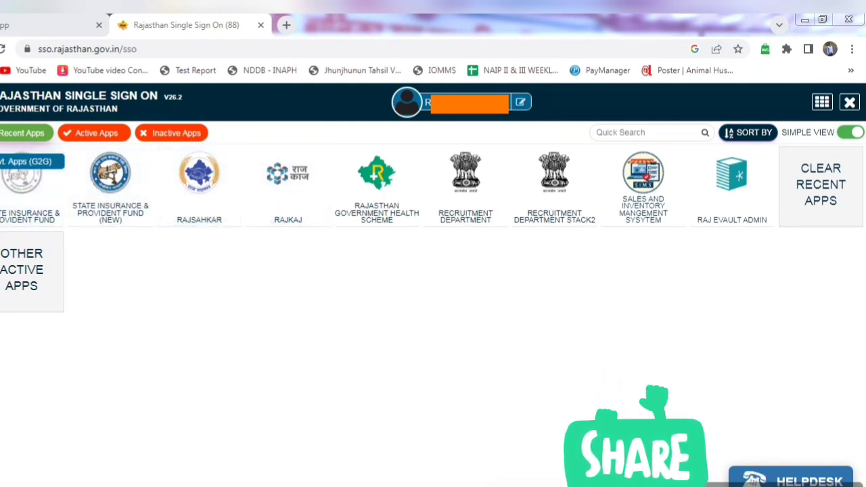
click(292, 212)
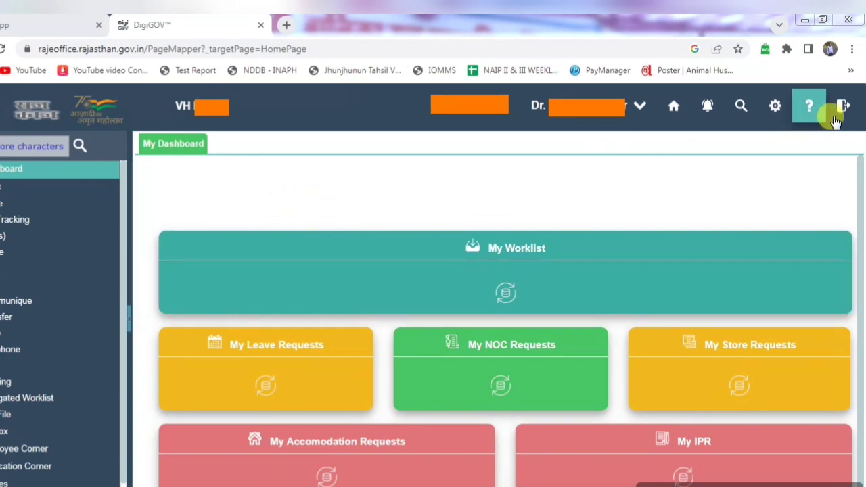
drag(862, 229, 862, 268)
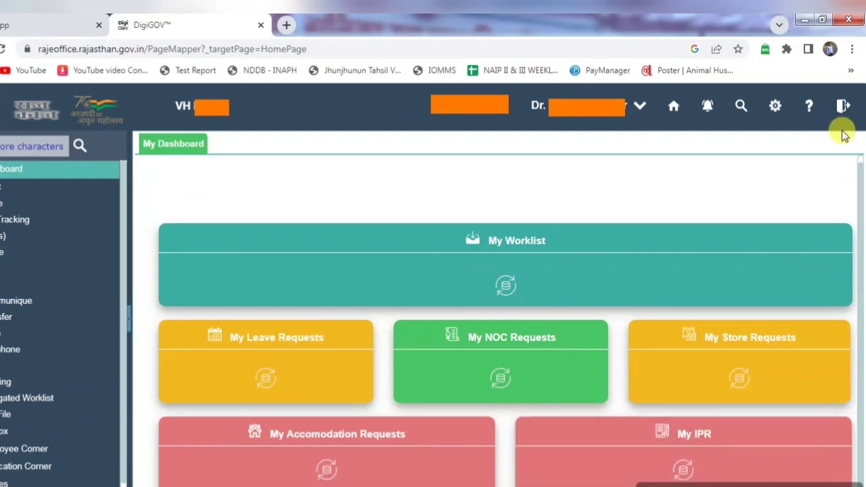
click(844, 109)
click(831, 143)
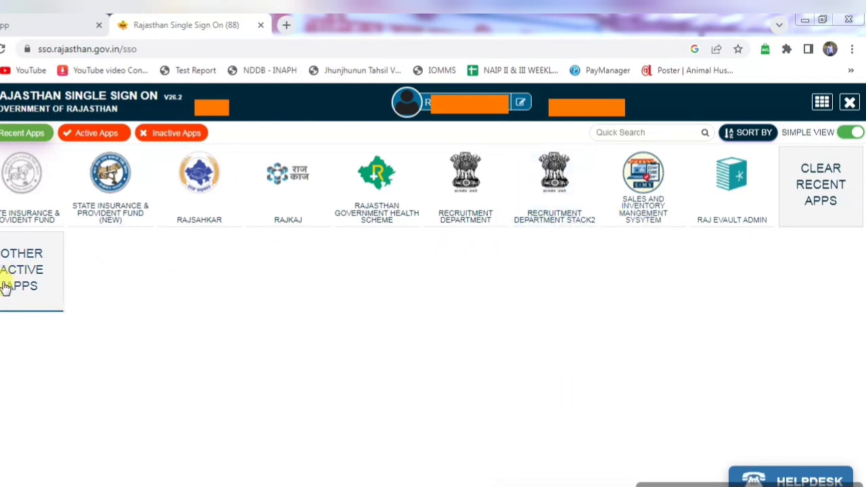
Step: Open the RajKaj IPR application from the full list of other active apps and look over its profile details form
click(614, 132)
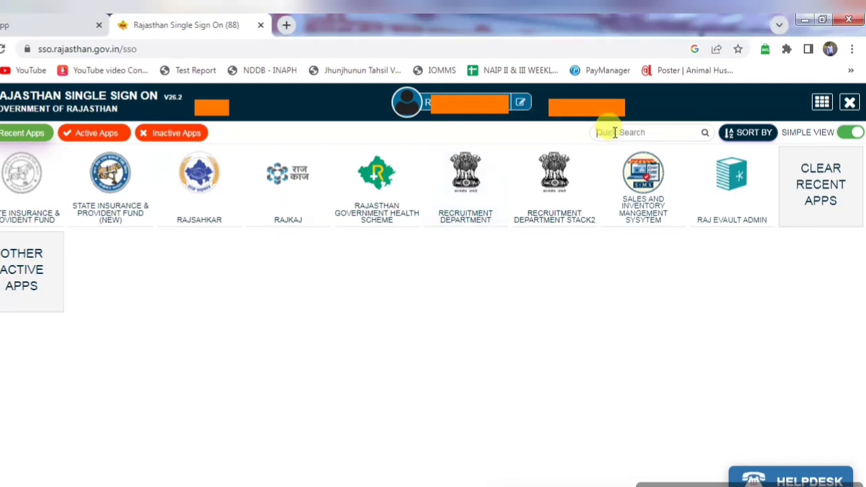
click(39, 279)
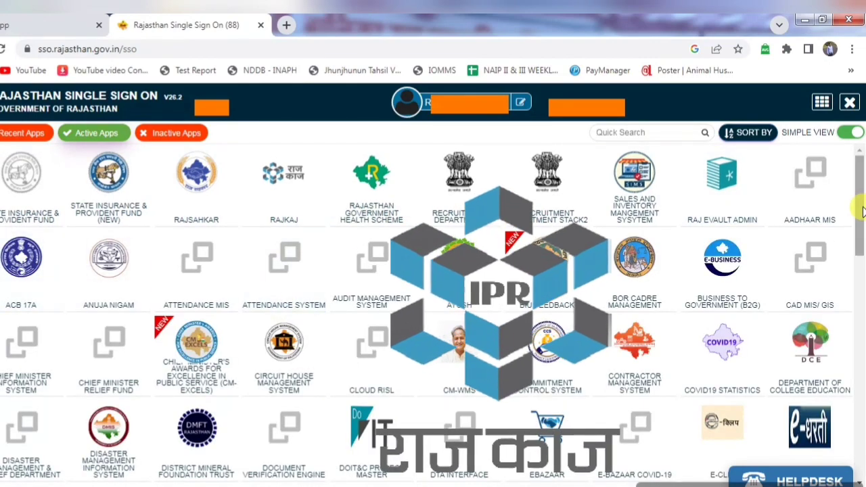
drag(863, 211, 860, 368)
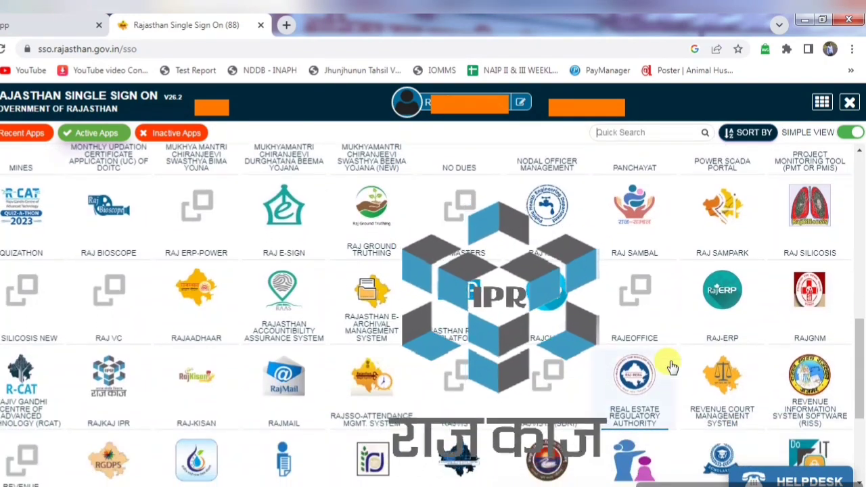
click(105, 404)
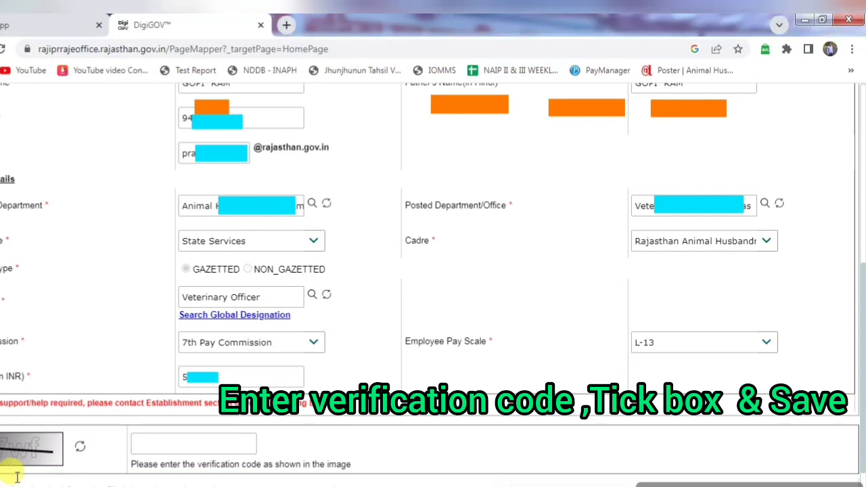
scroll(54, 452, down, 1)
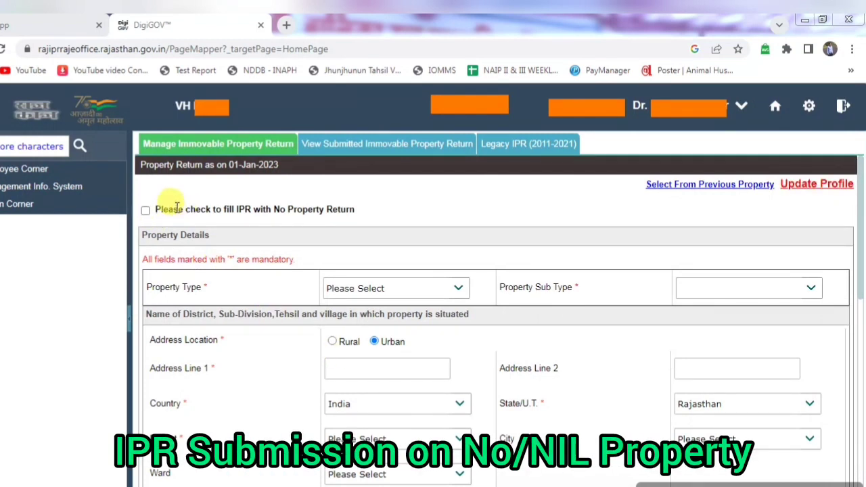
Step: Choose to fill the IPR with No Property Return, enter NIL as the remark and send it to the submission preview
drag(157, 209, 247, 229)
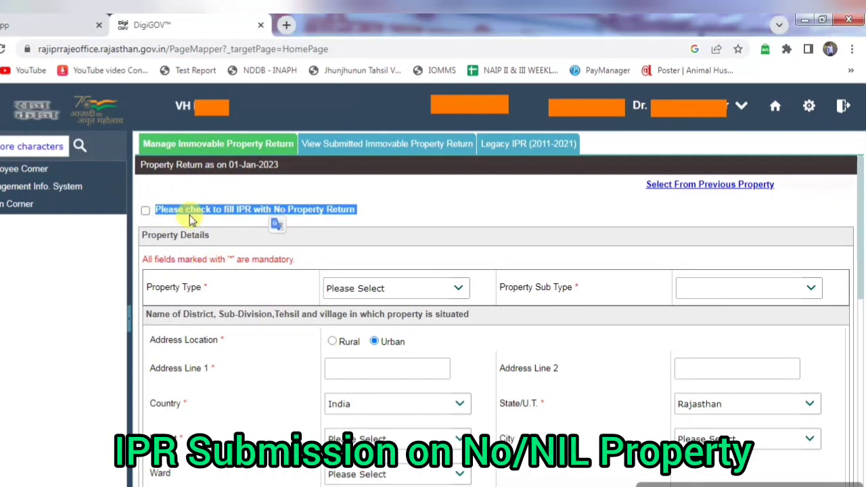
click(146, 212)
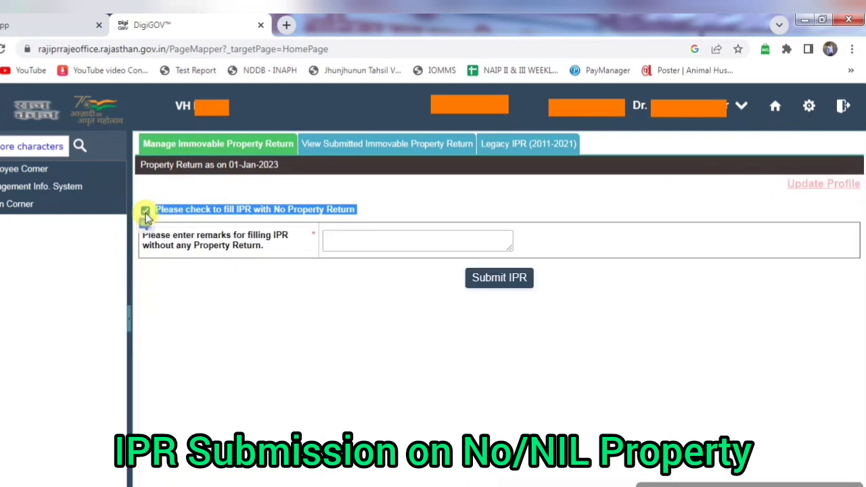
click(347, 244)
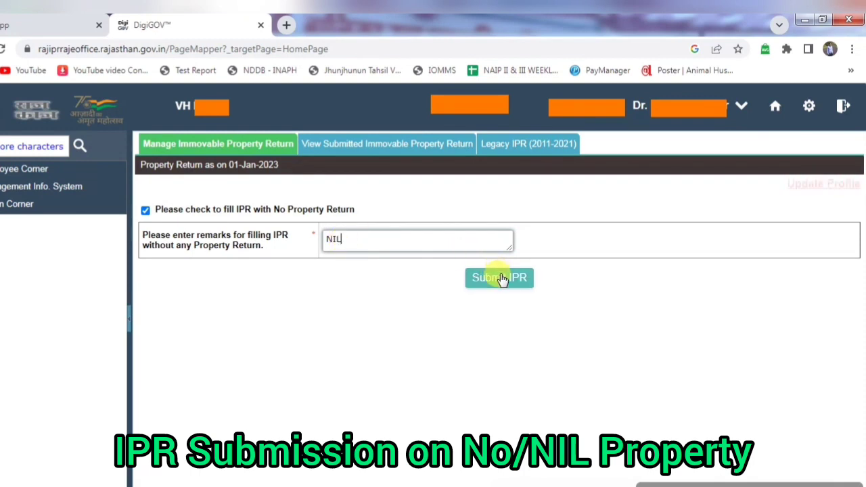
click(502, 279)
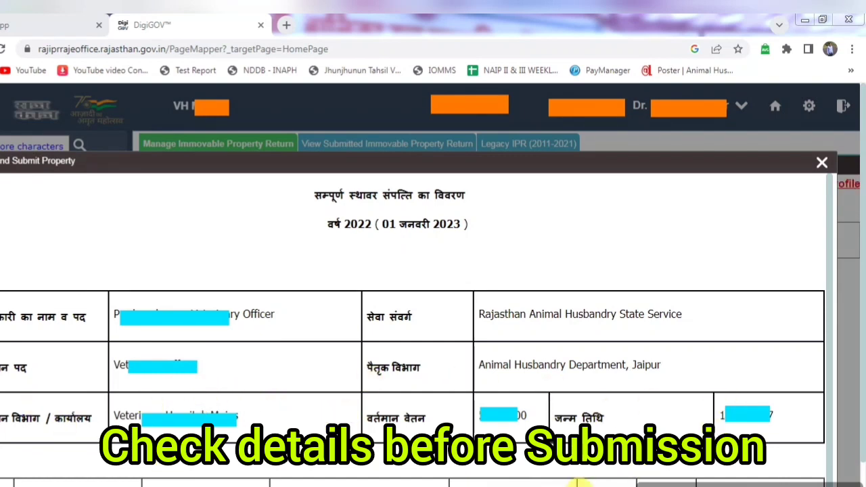
Step: Check the nil property statement in the preview, then verify, submit and confirm the IPR
scroll(433, 305, down, 3)
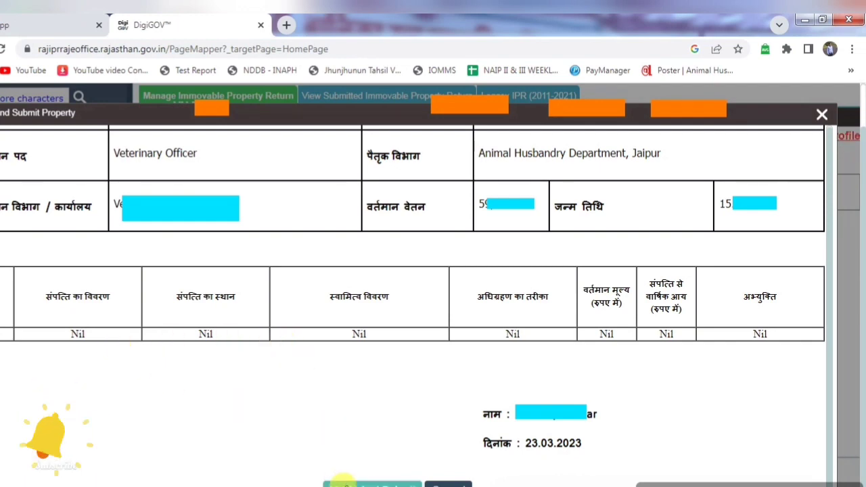
click(342, 482)
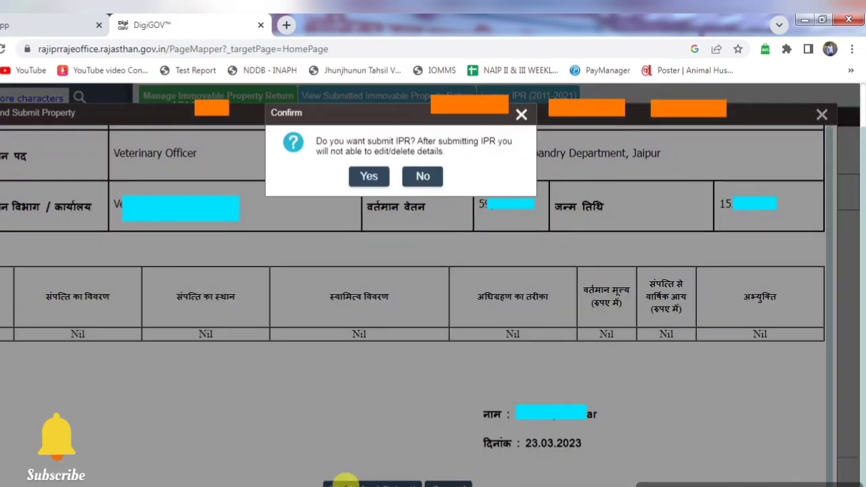
click(376, 176)
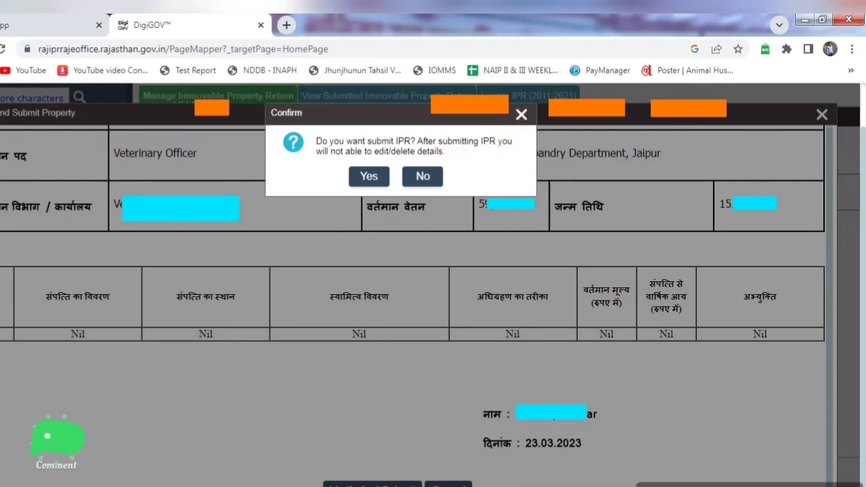
click(369, 176)
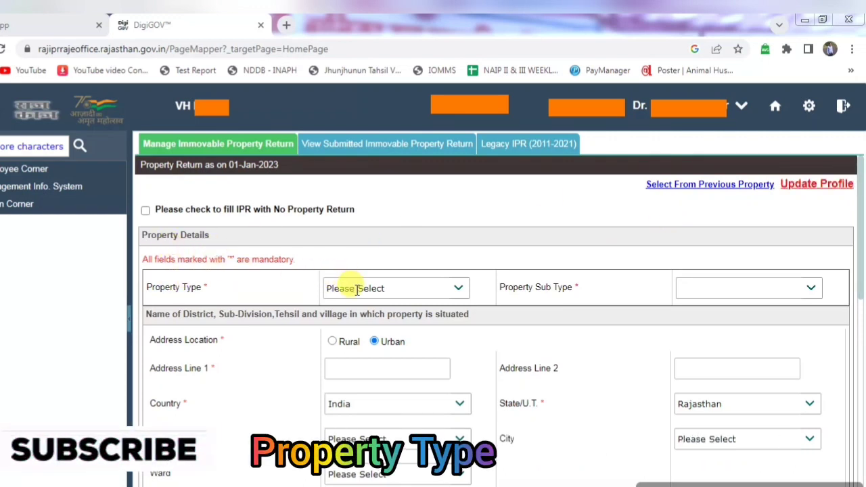
Step: Set the property type to Residential and the property sub type to Plot / Land
click(459, 291)
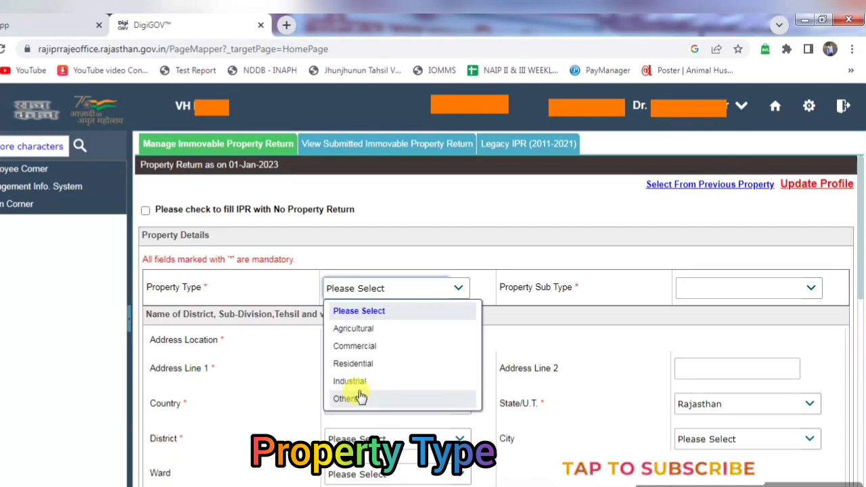
click(372, 365)
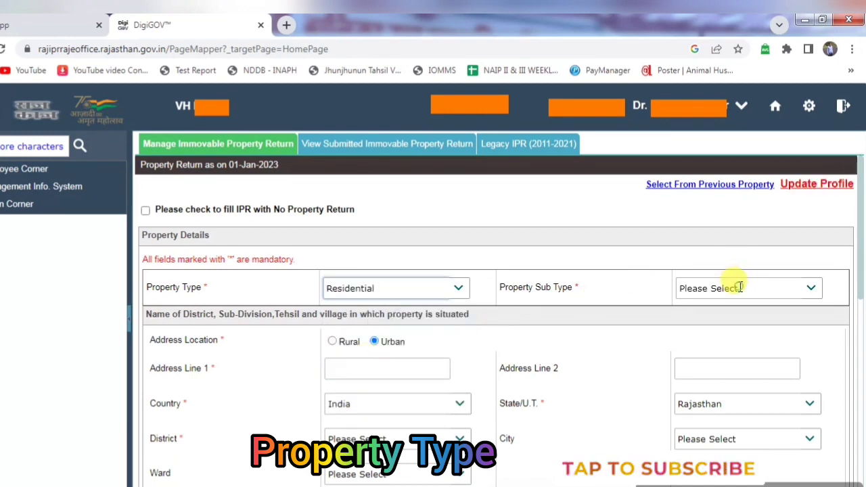
click(736, 287)
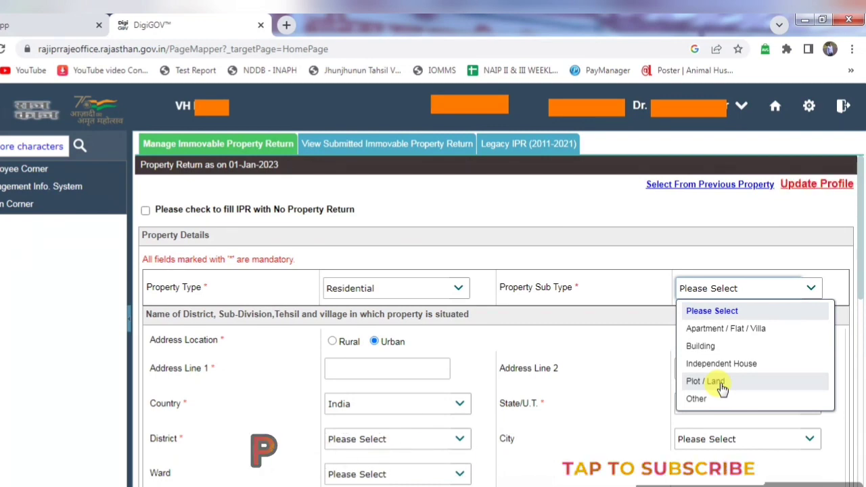
click(720, 383)
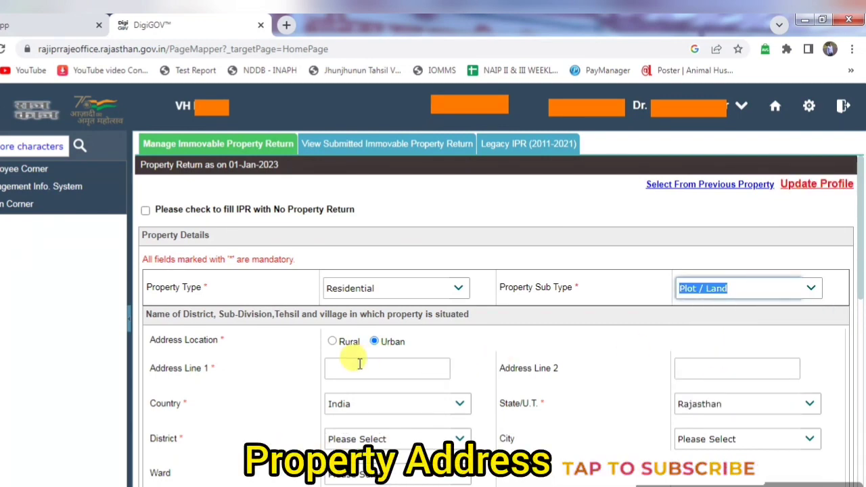
Step: Examine the property address section, including the address line, district and ward choices and the pin code field
click(358, 367)
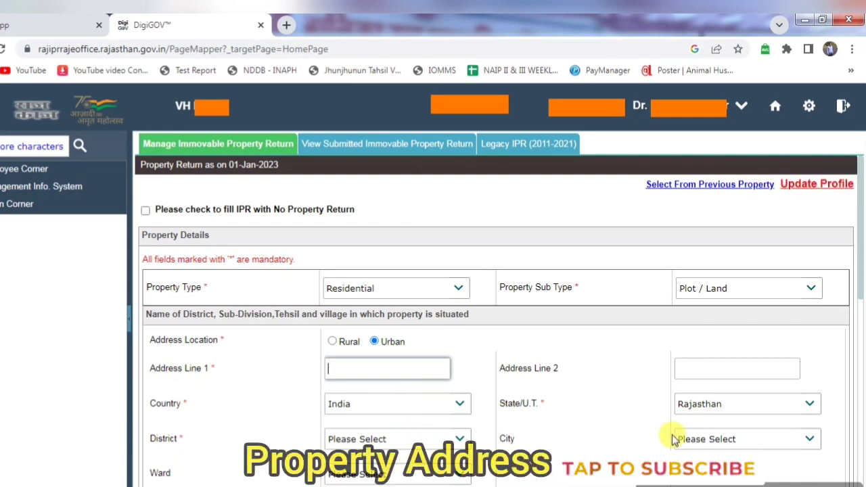
click(856, 357)
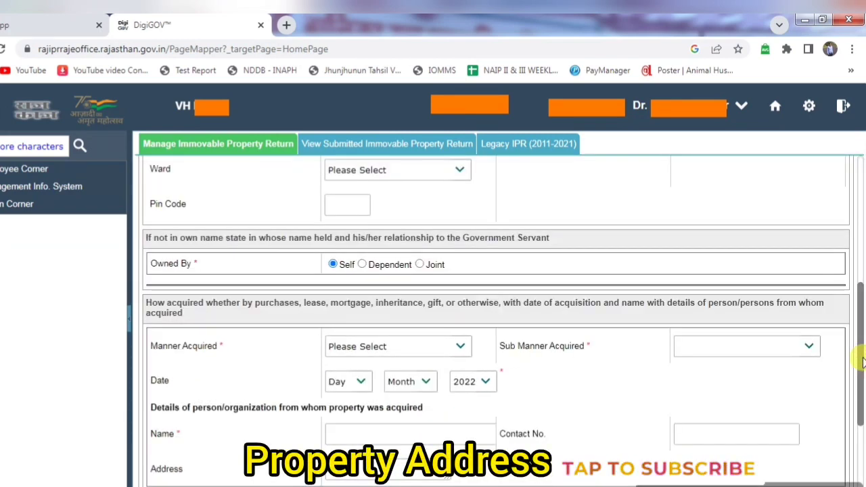
click(862, 263)
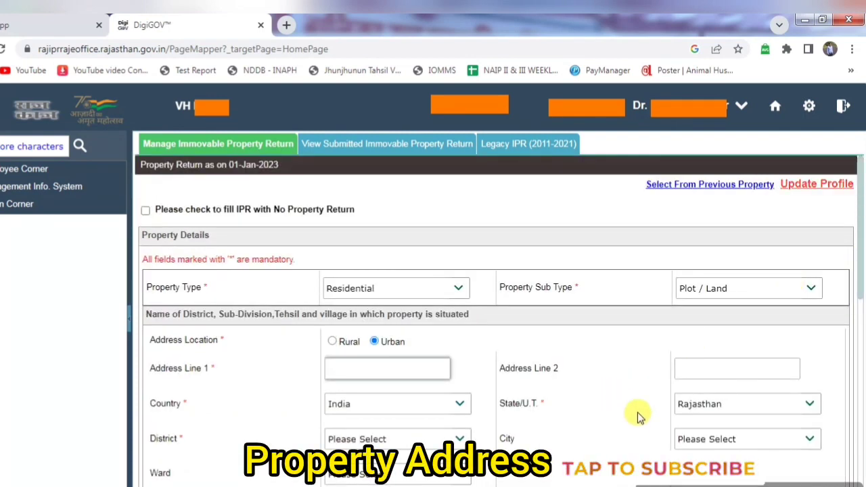
click(861, 336)
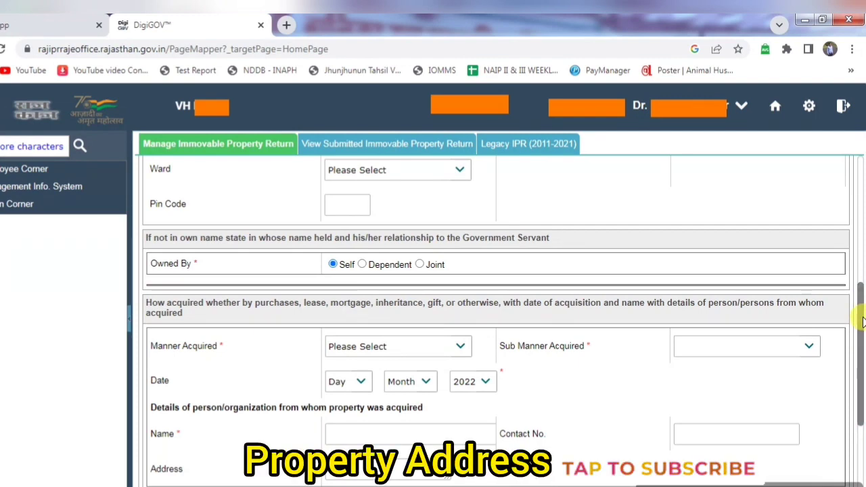
scroll(861, 306, up, 3)
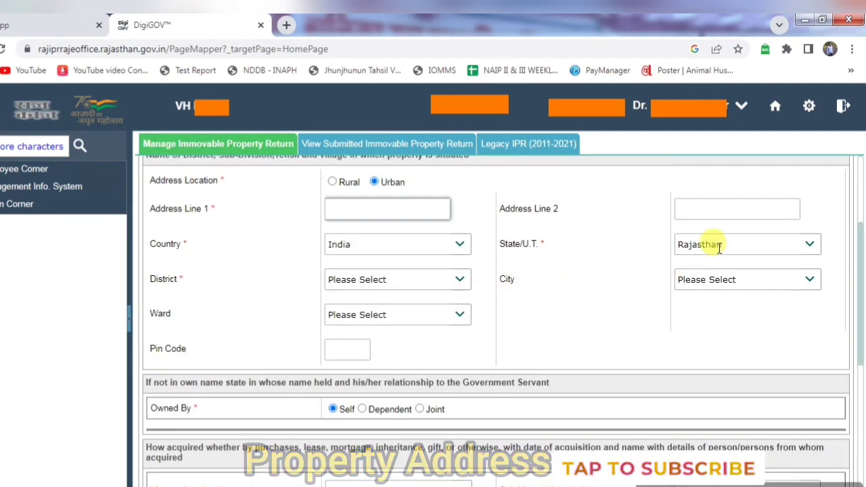
click(408, 280)
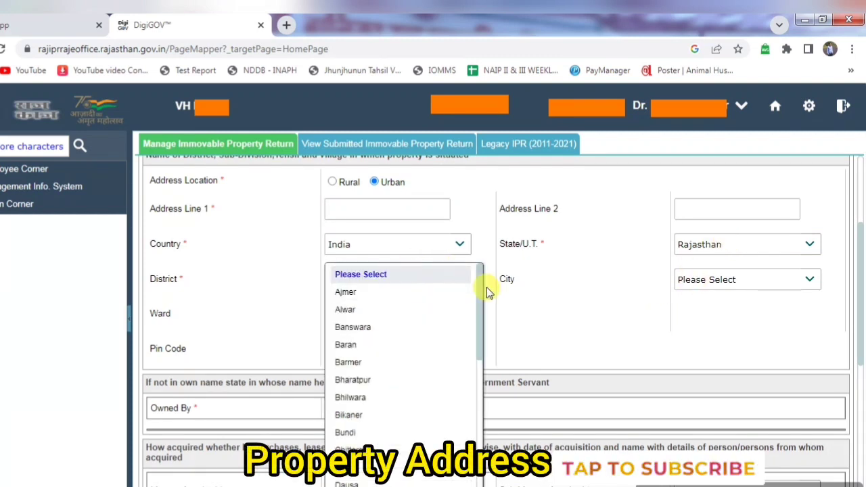
click(574, 298)
click(458, 311)
click(535, 326)
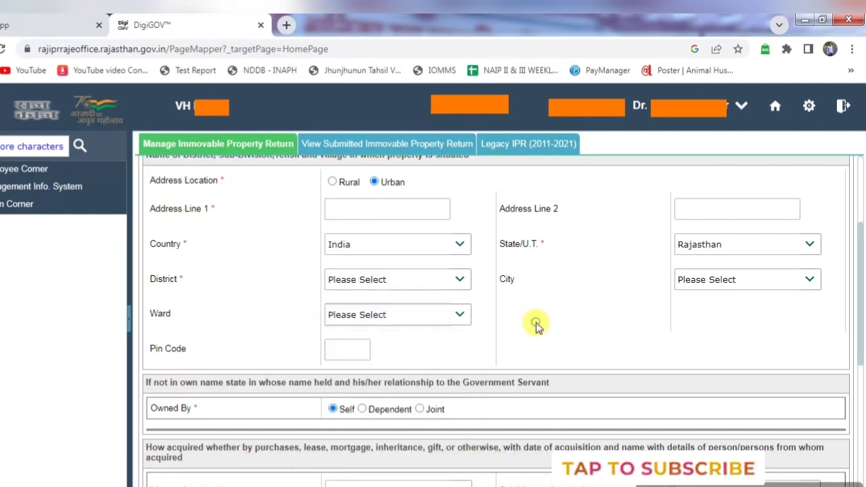
click(359, 351)
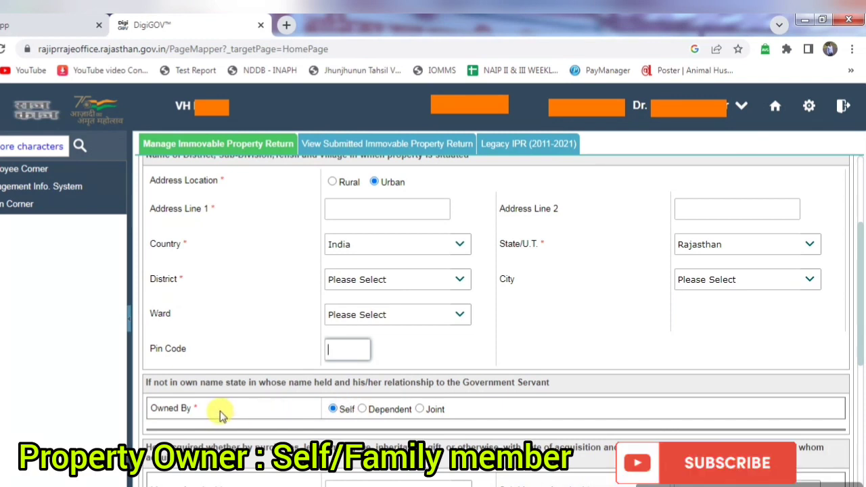
Step: Mark the property as owned by a dependent, set the relationship to Spouse and activate the dependent's name field
click(362, 410)
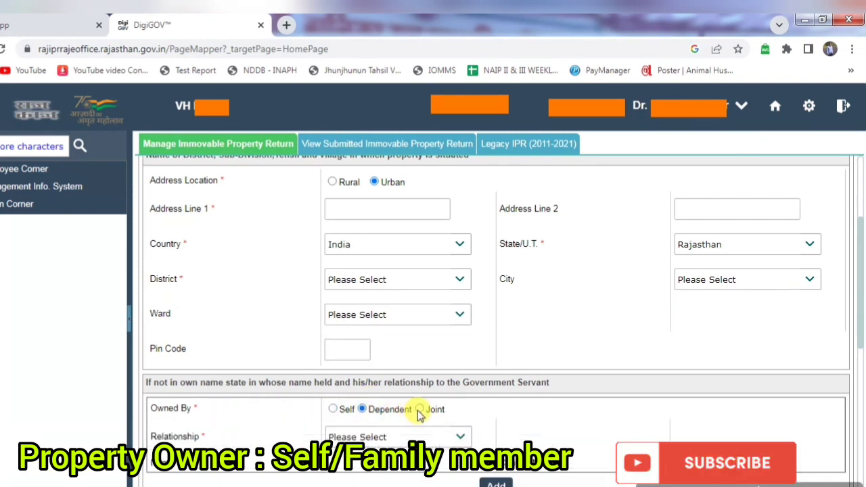
click(334, 411)
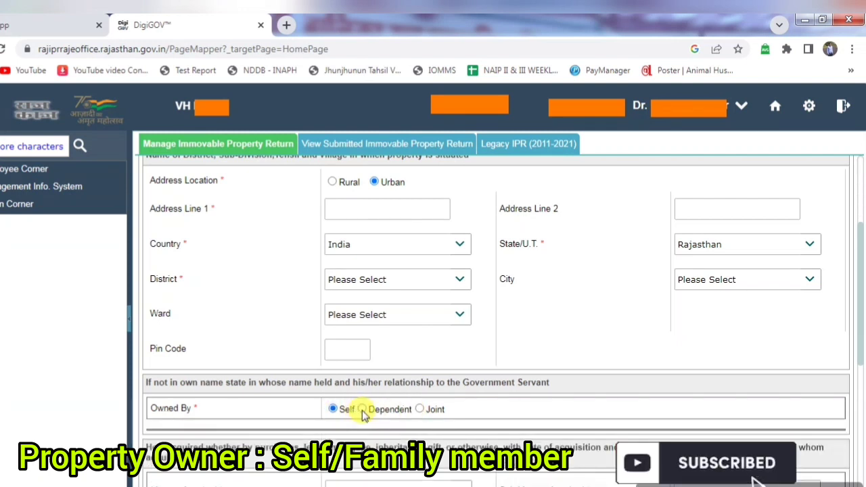
click(362, 411)
click(373, 438)
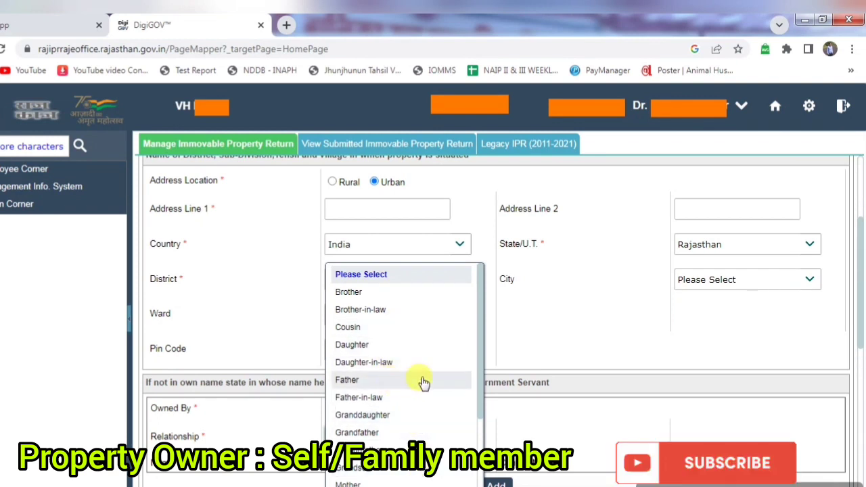
drag(484, 383, 429, 479)
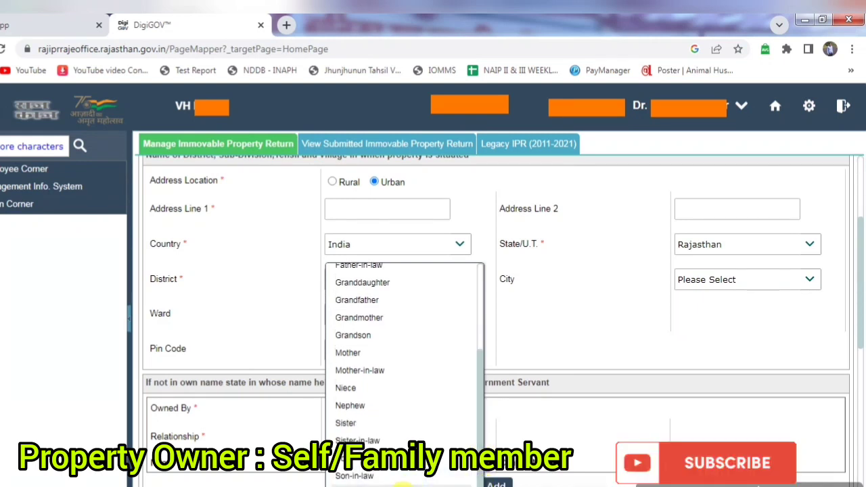
click(493, 425)
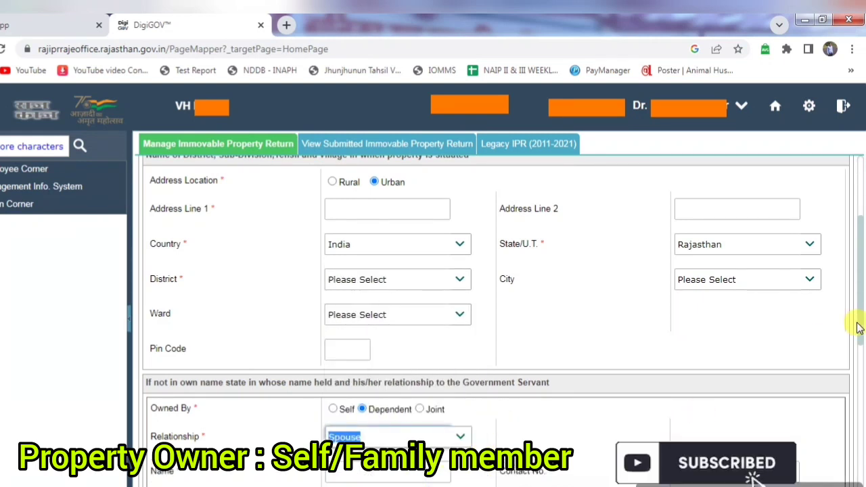
drag(858, 325, 863, 363)
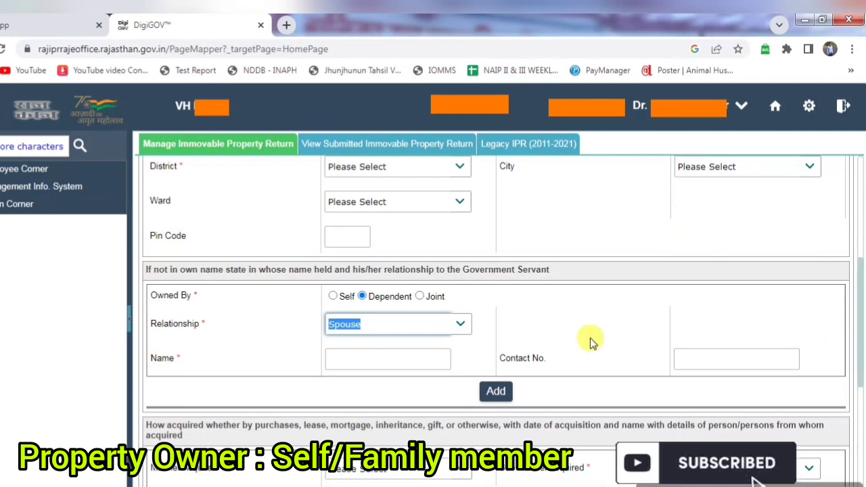
click(411, 348)
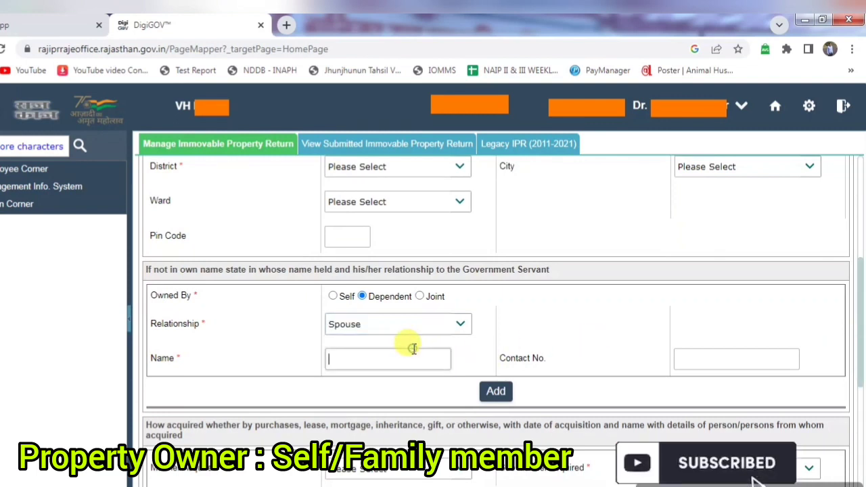
Step: Set the property ownership to Joint, check the relationship choices and try to add the owner without entering details
click(462, 325)
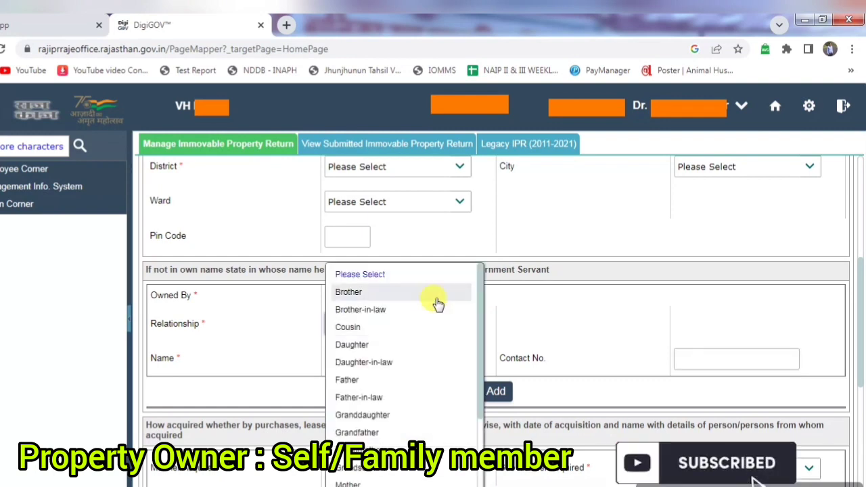
click(504, 305)
click(420, 297)
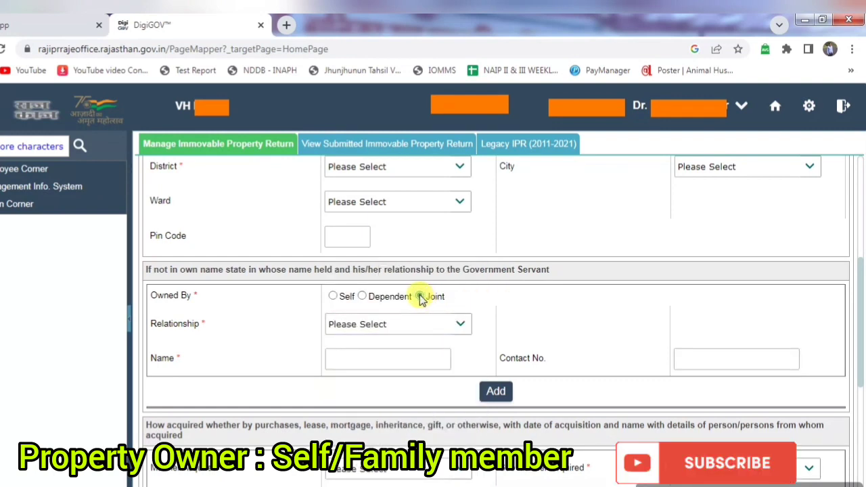
click(416, 324)
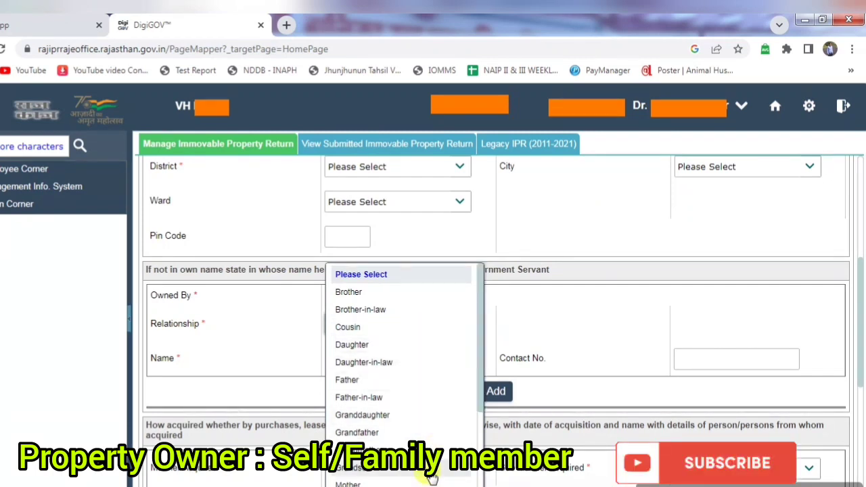
click(551, 328)
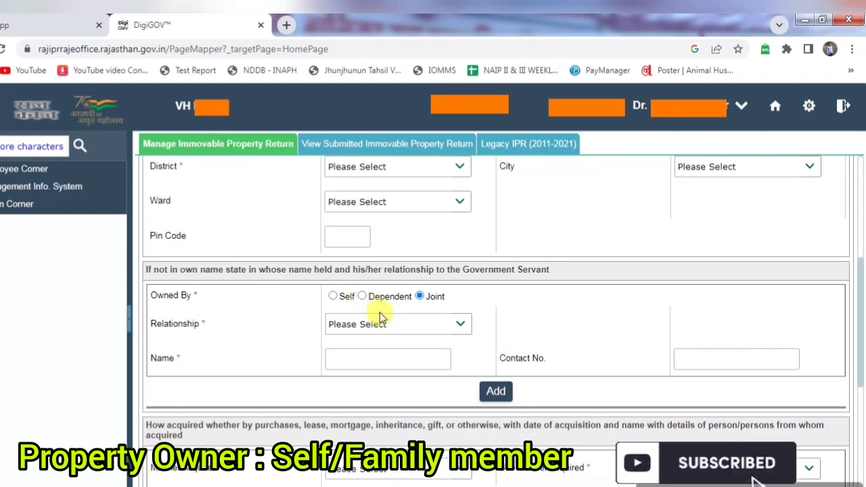
click(509, 400)
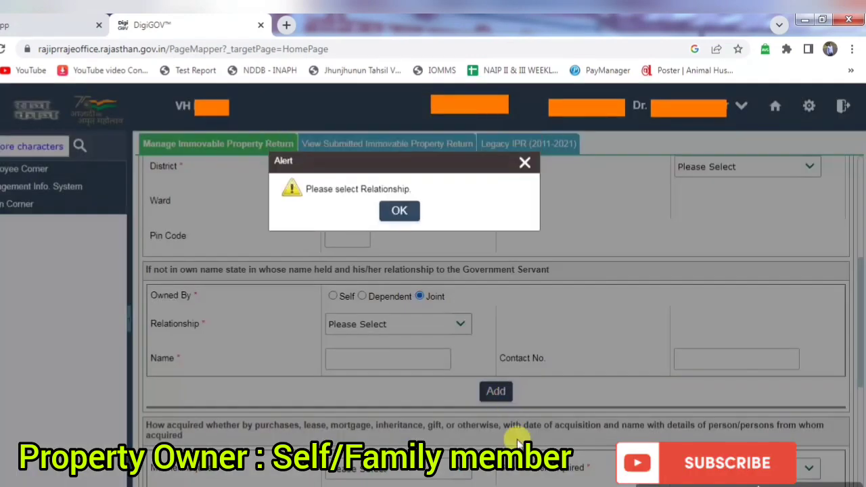
click(413, 213)
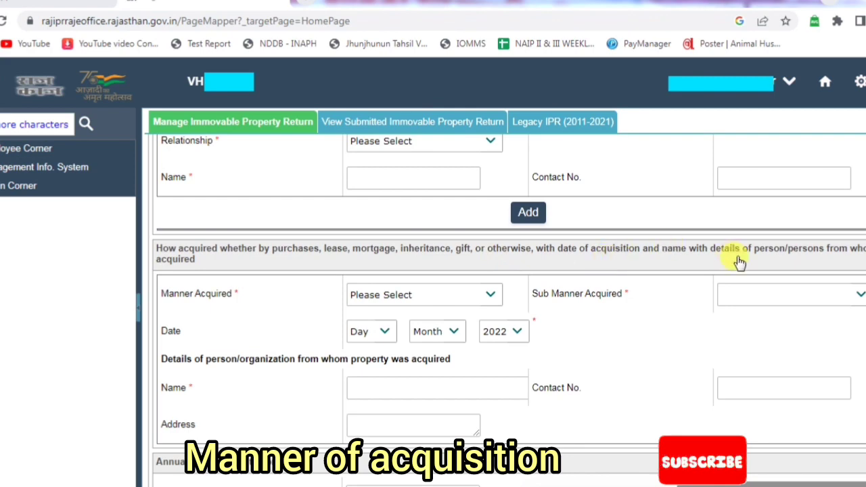
Step: Examine the sub manner choices offered when the manner acquired is set to Purchase and to Inheritance/Will
click(487, 300)
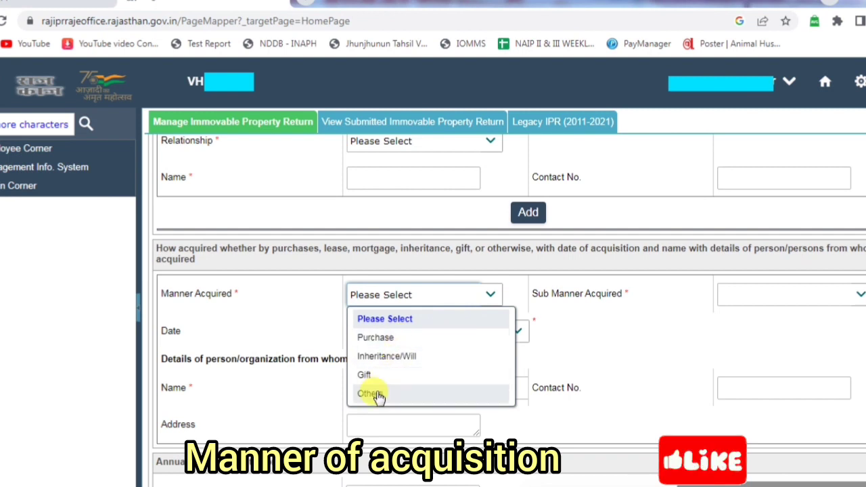
click(401, 342)
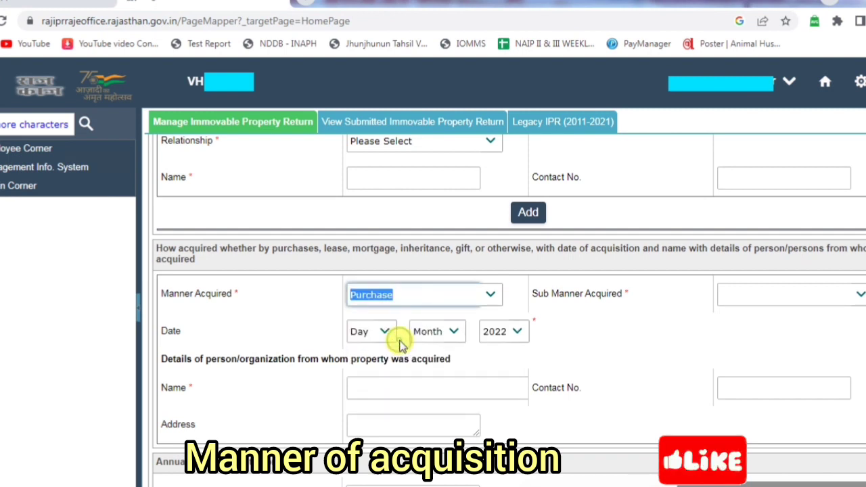
click(741, 296)
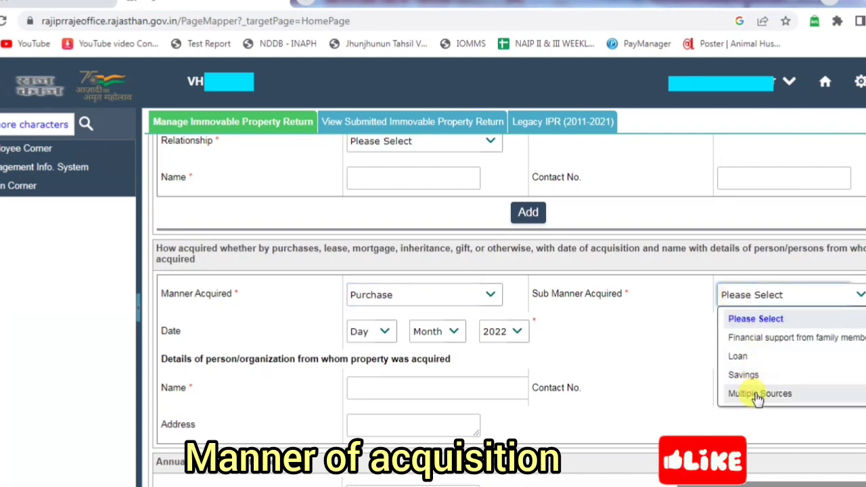
click(495, 296)
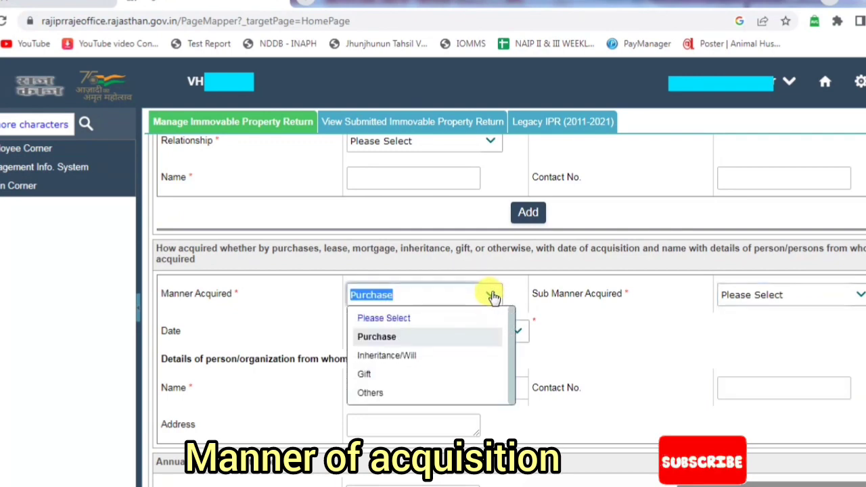
click(446, 354)
click(747, 295)
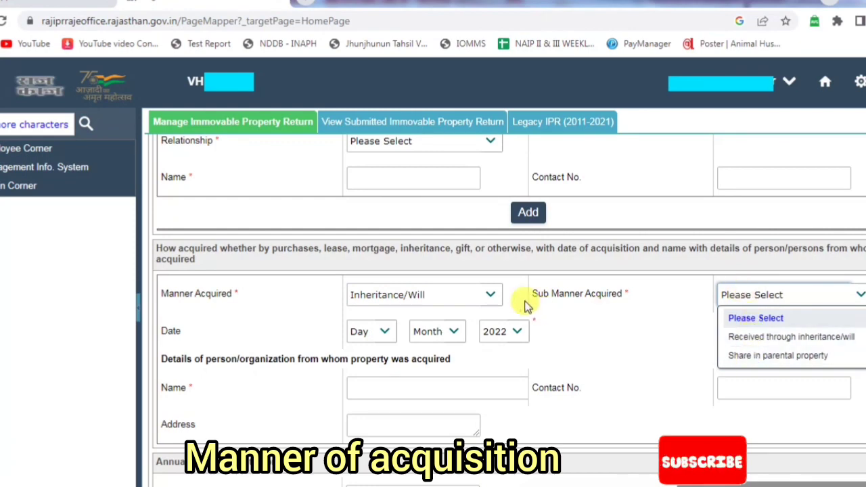
Step: Examine the sub manner choices for Gift and the free-text field for Others as the manner acquired
click(491, 296)
click(492, 296)
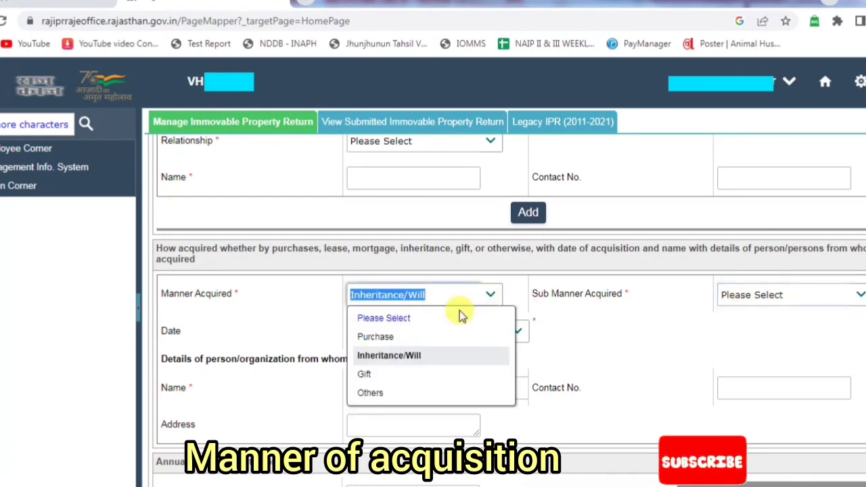
click(391, 374)
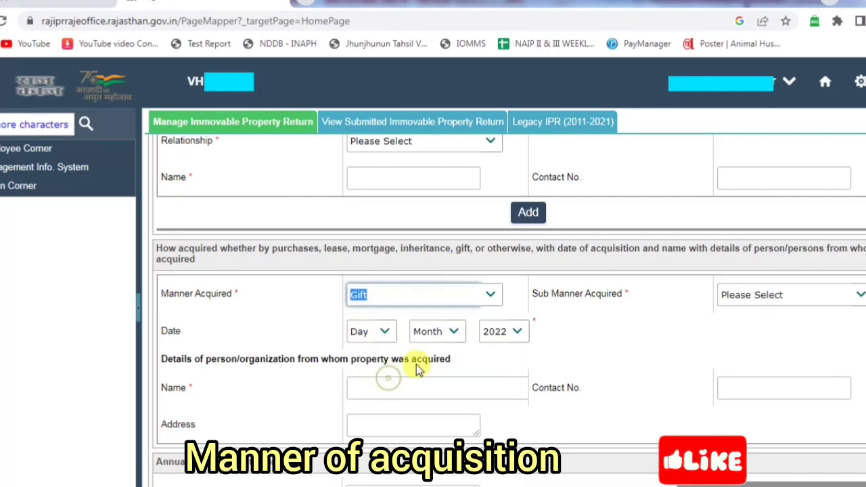
click(785, 295)
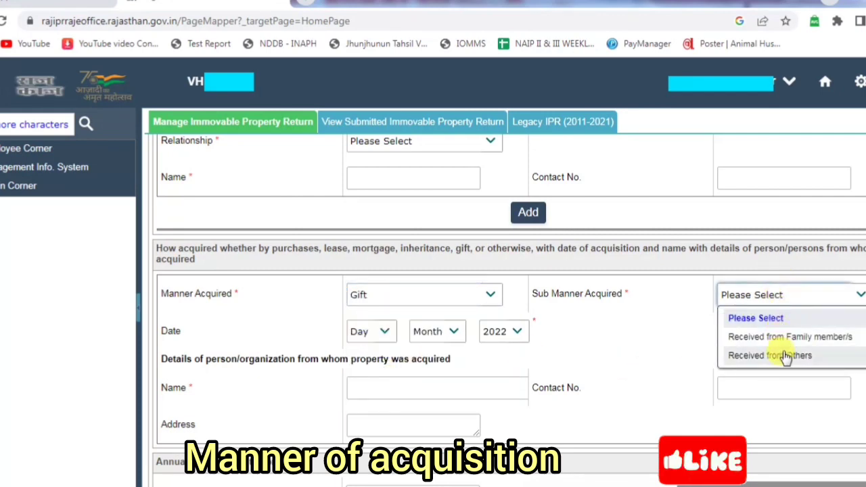
click(472, 294)
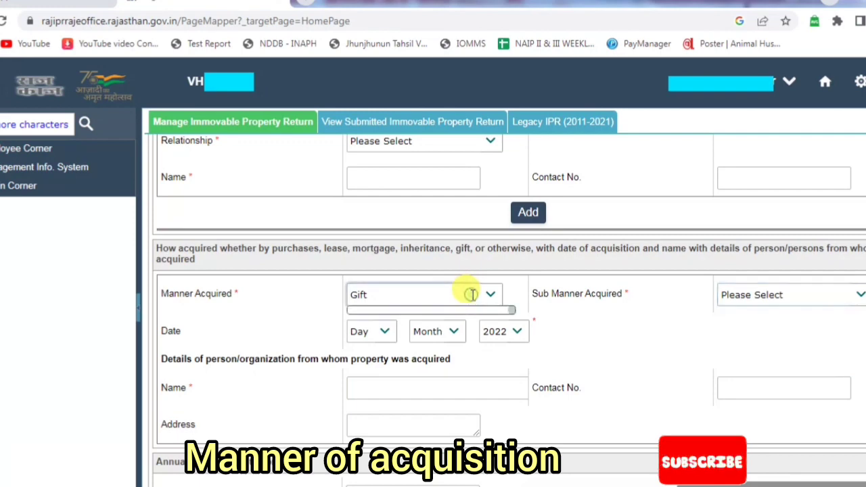
click(384, 398)
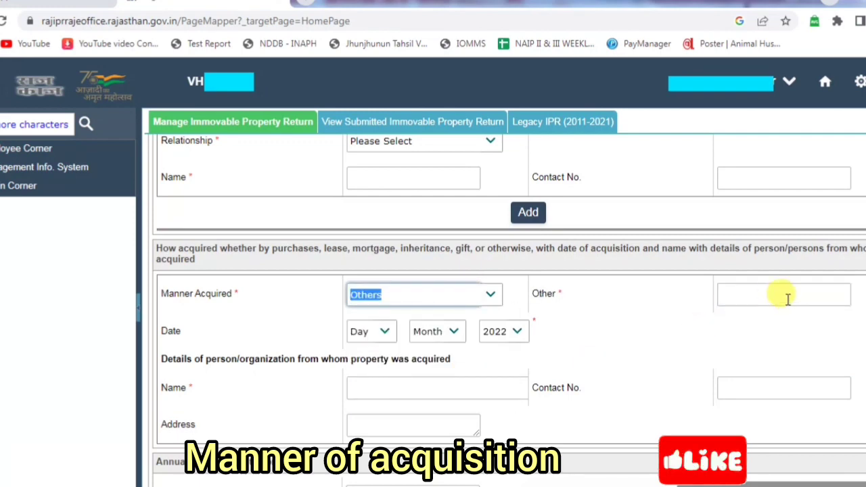
click(763, 296)
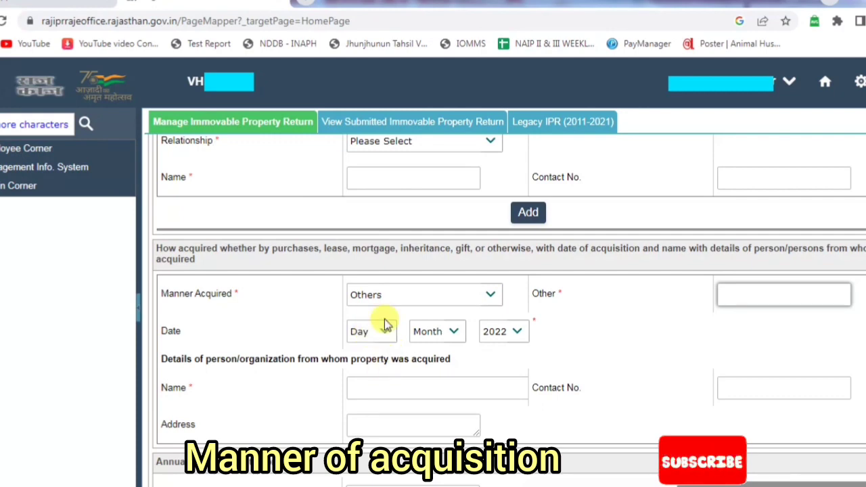
Step: Set the manner acquired to Purchase and go through the name, contact number and address fields of the previous owner
click(399, 291)
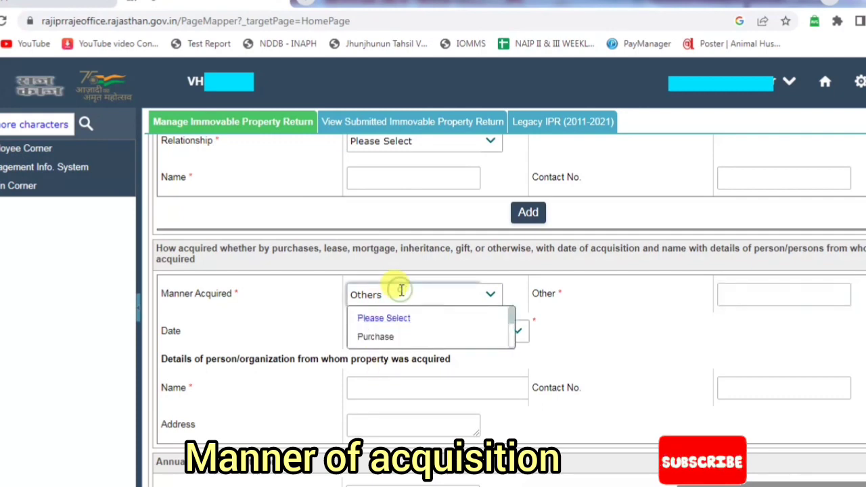
click(389, 334)
click(388, 385)
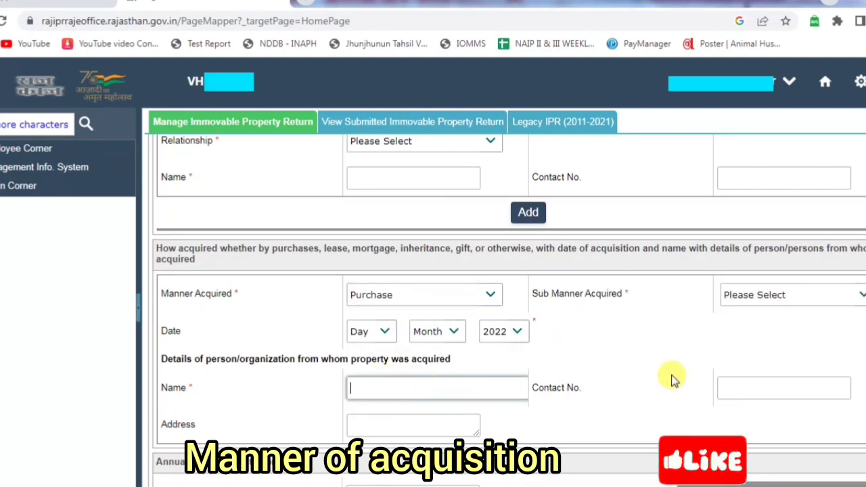
click(726, 384)
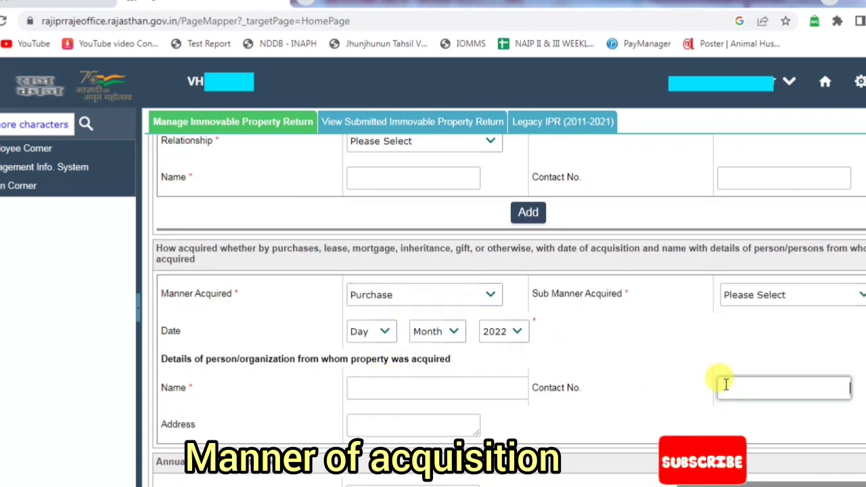
click(446, 426)
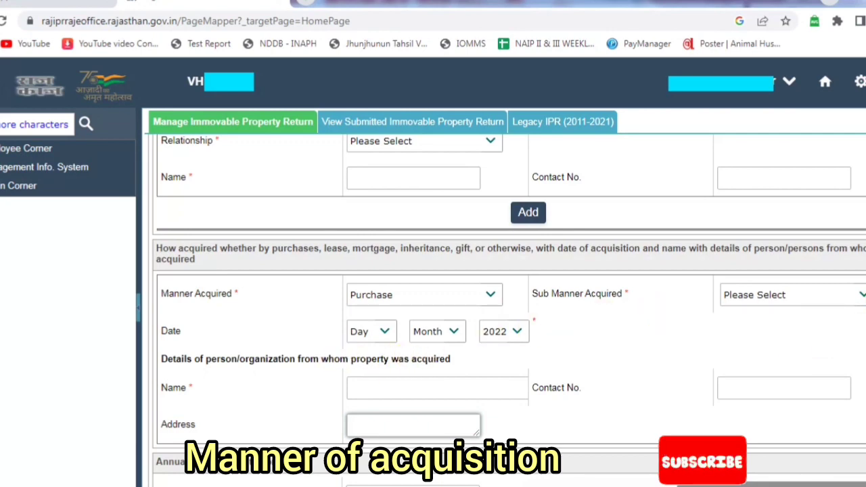
Step: Go through the present value and annual income fields, and set Annual Income From Property to No
scroll(509, 311, down, 3)
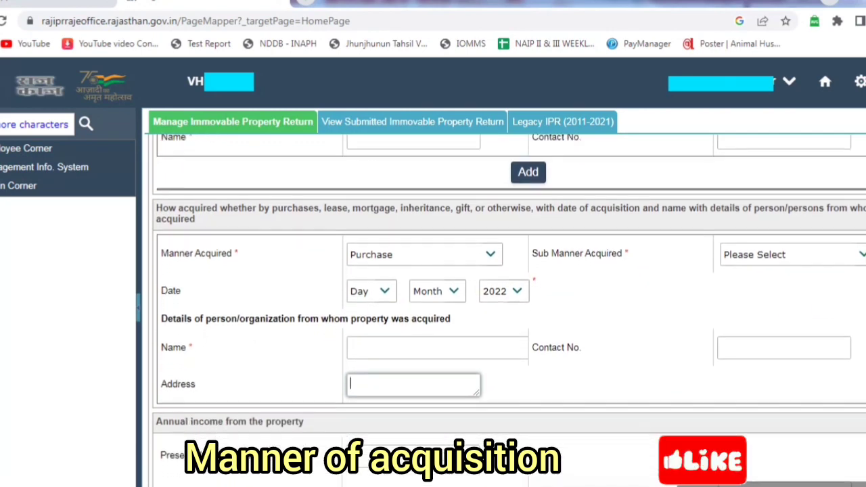
scroll(509, 311, down, 1)
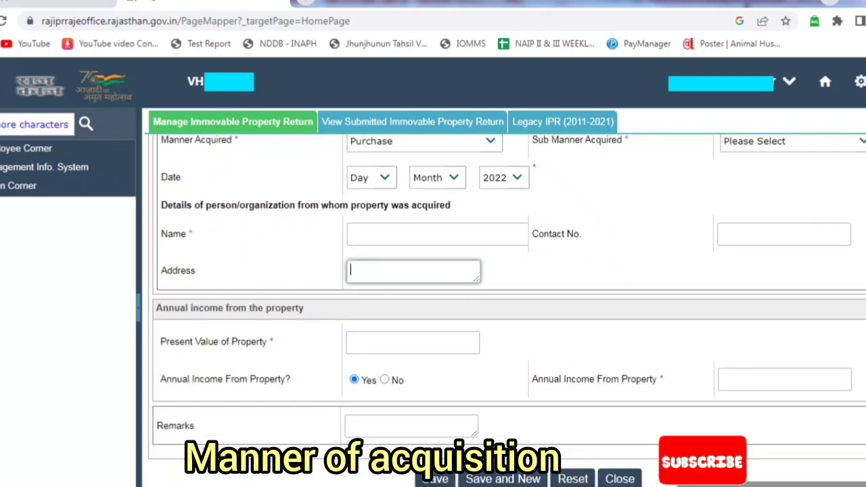
click(410, 342)
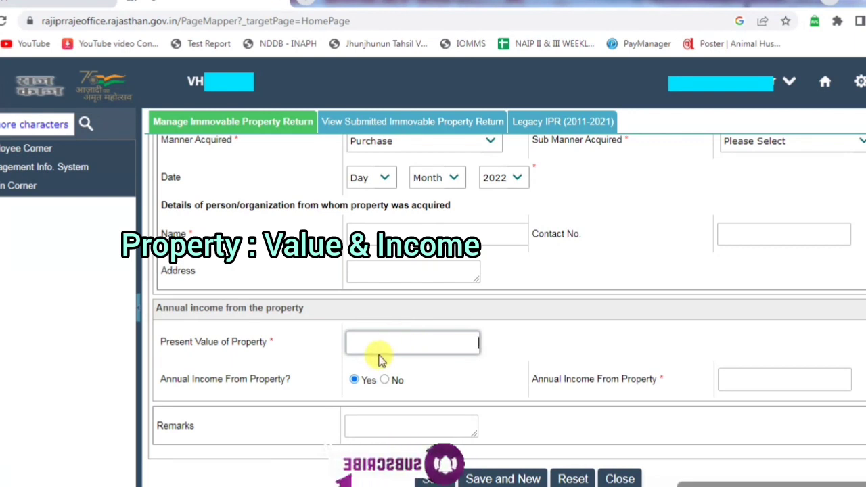
click(355, 381)
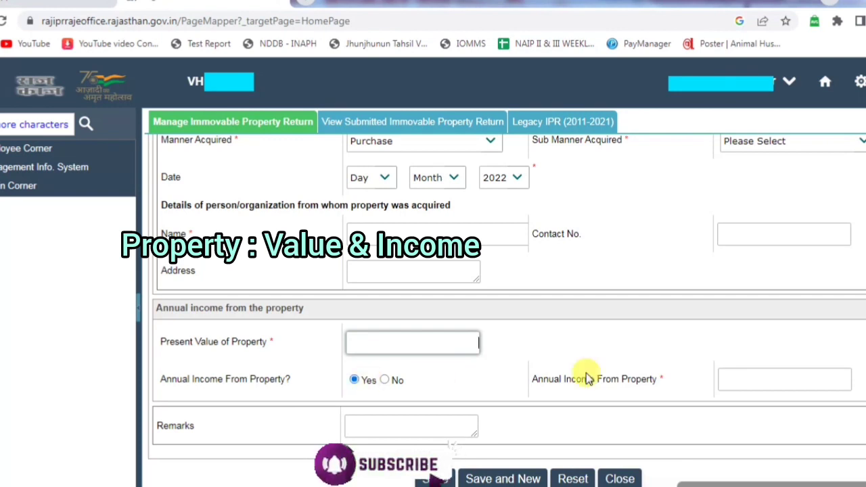
click(726, 382)
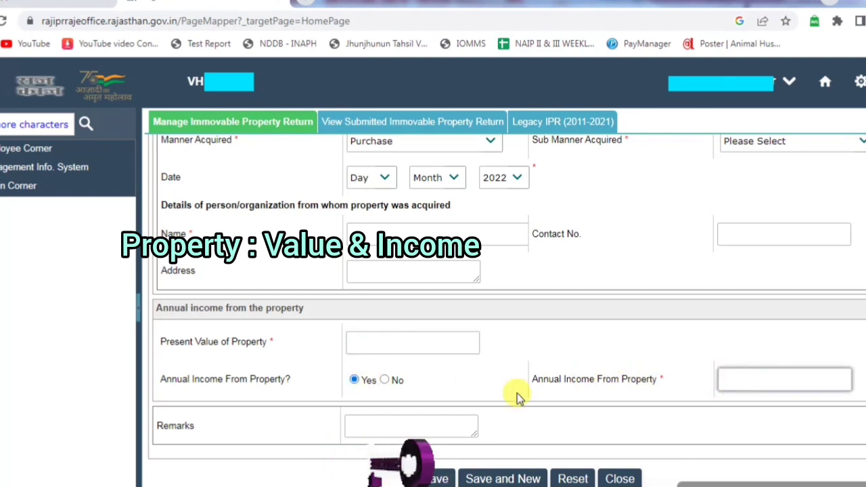
click(386, 382)
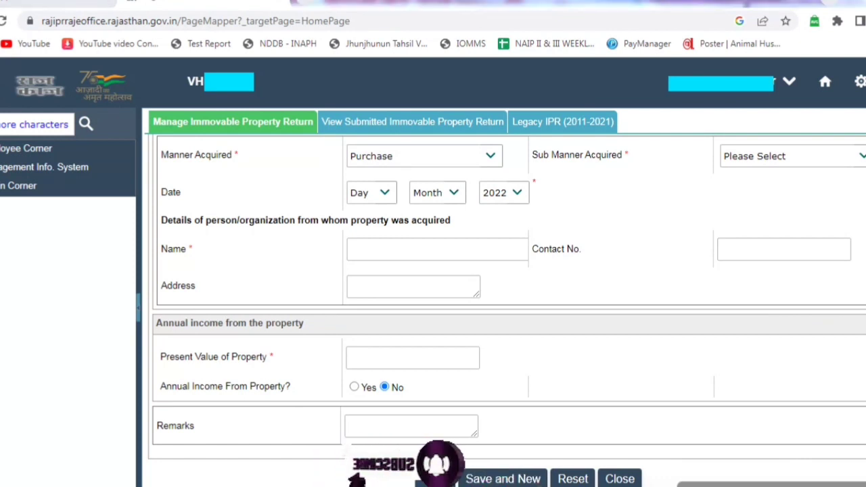
Step: Search the submitted immovable property returns for submission year 2022
scroll(504, 305, up, 10)
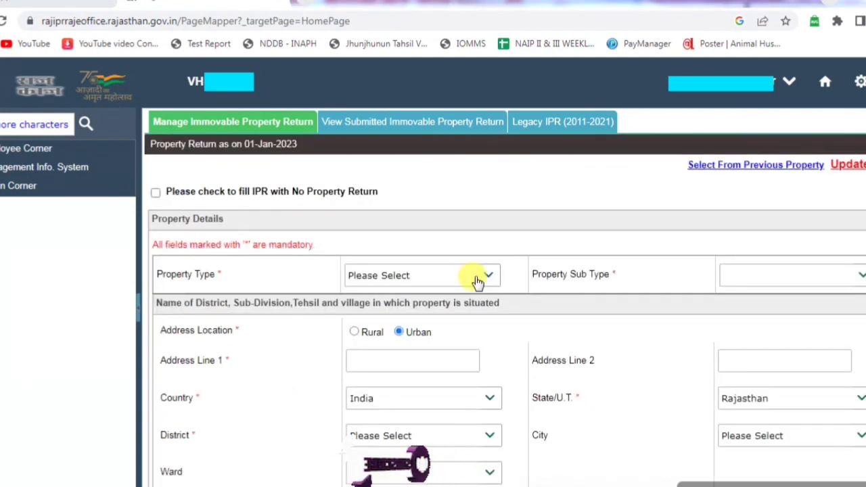
click(414, 128)
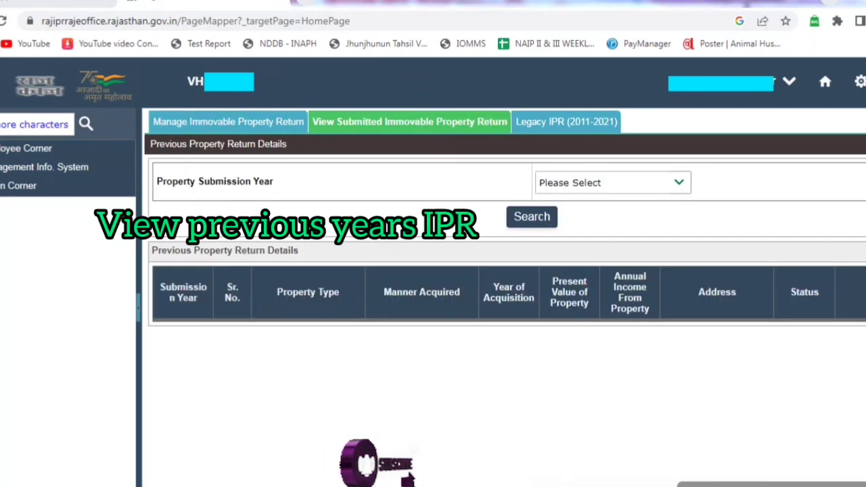
click(629, 183)
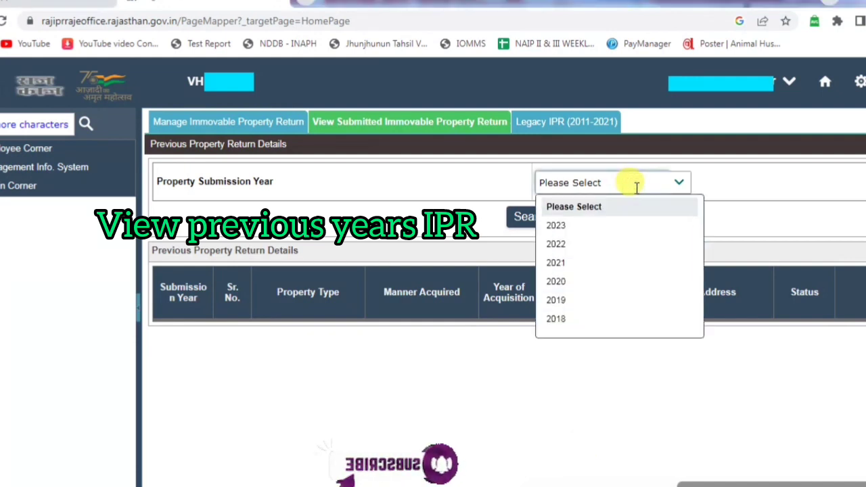
click(609, 250)
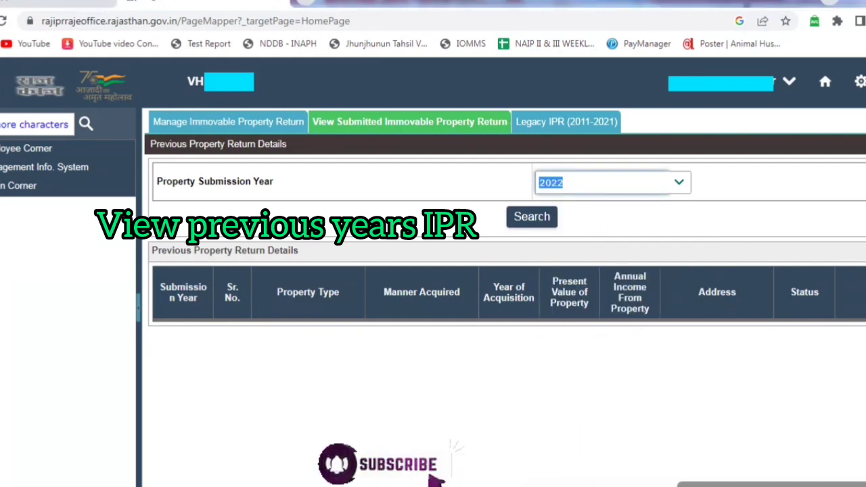
click(534, 218)
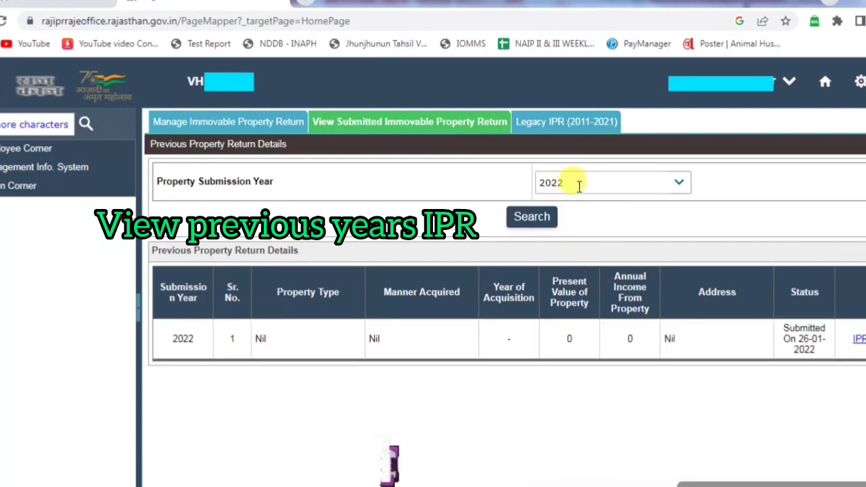
Step: Search the submitted immovable property returns for submission year 2021
click(680, 186)
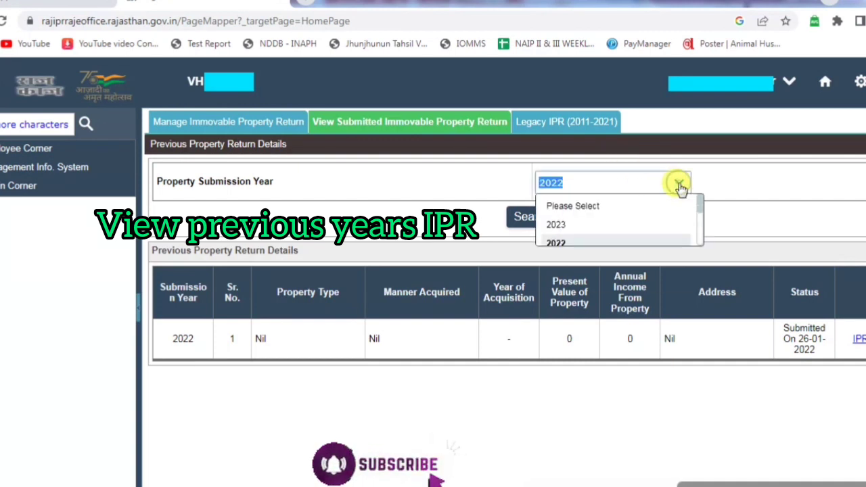
click(643, 261)
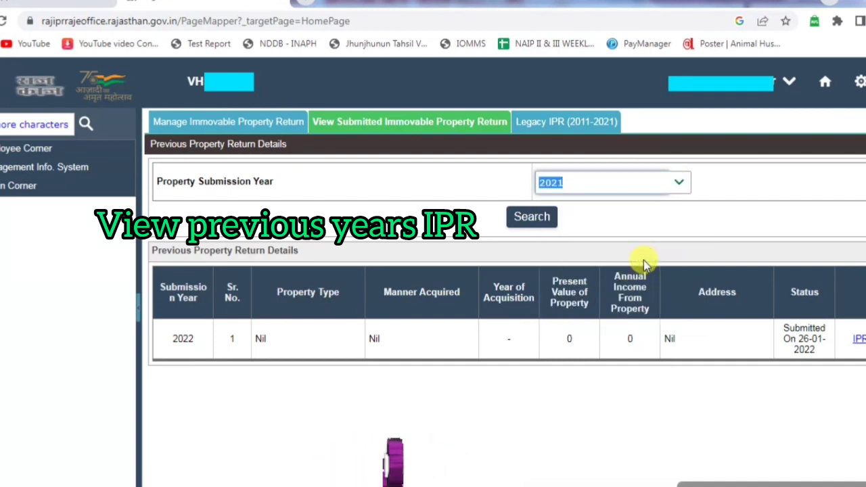
click(549, 219)
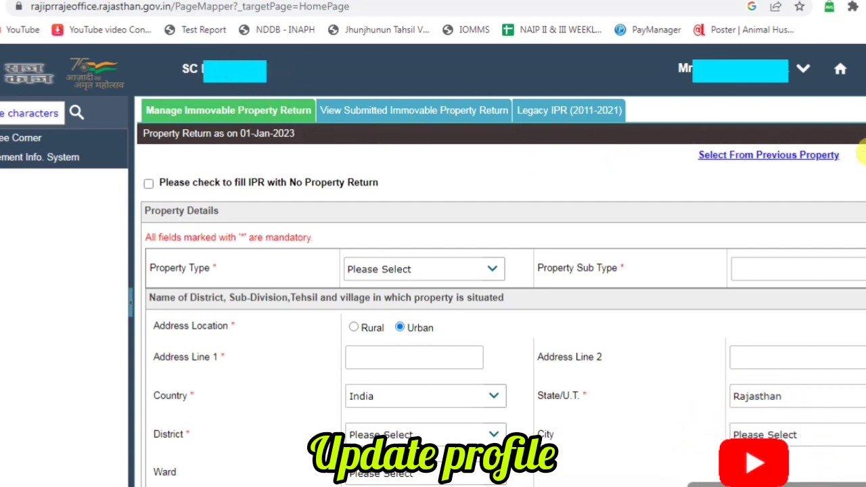
Step: In the profile update form, search all office types by name and select the Jhunjhunu sub centre as the Posted Department/Office
click(856, 155)
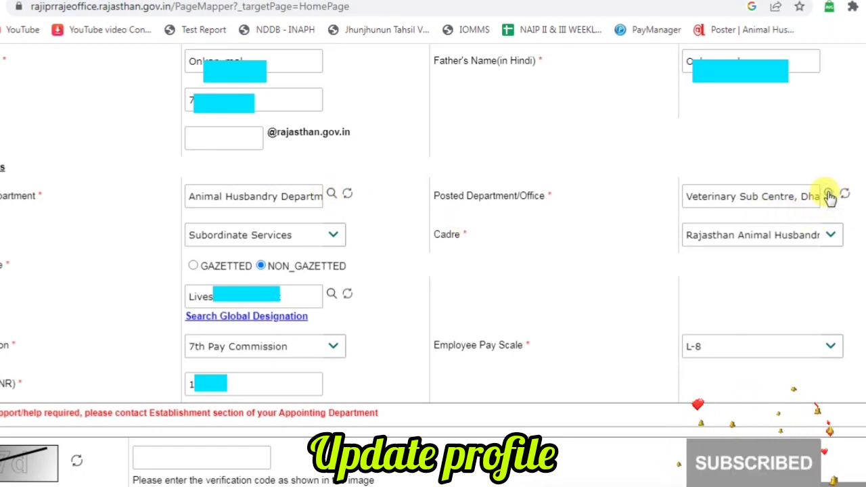
click(576, 449)
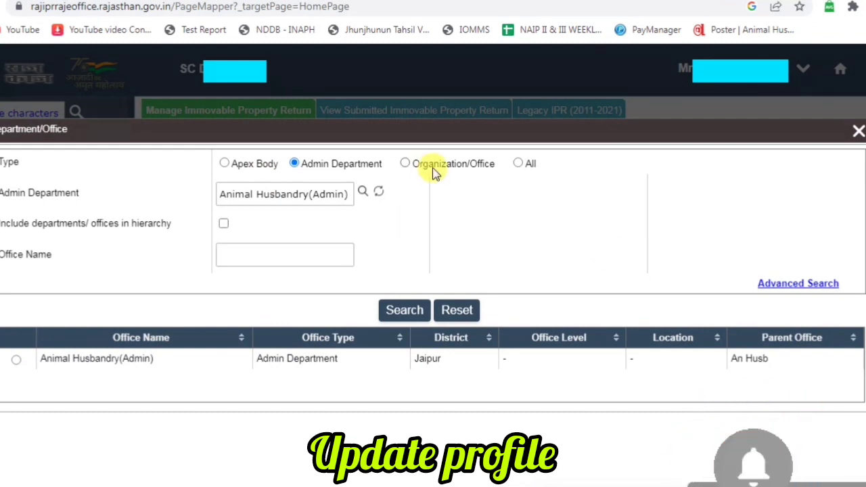
click(518, 164)
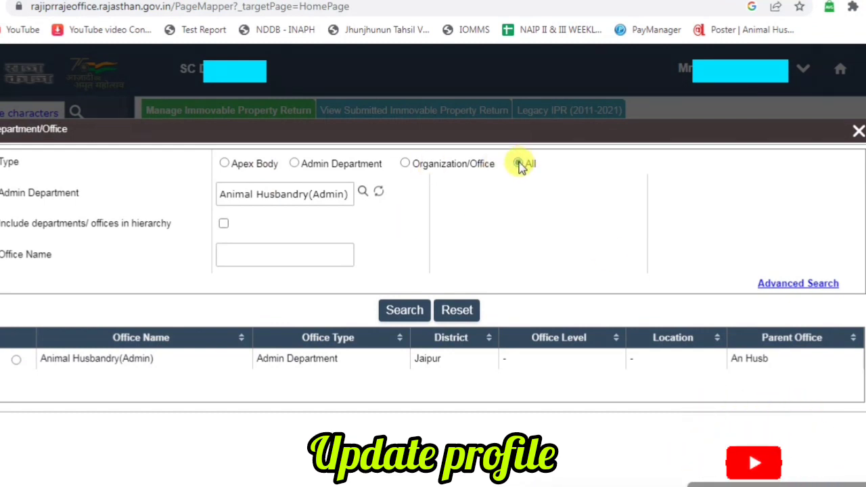
click(303, 188)
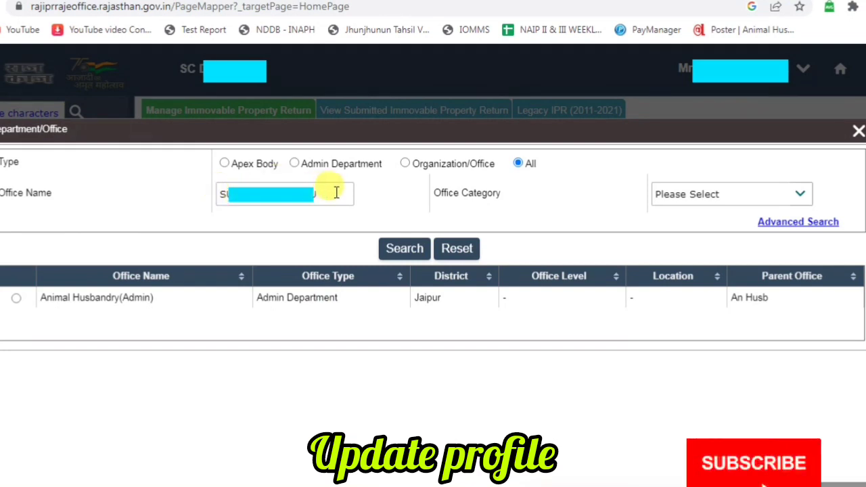
click(405, 249)
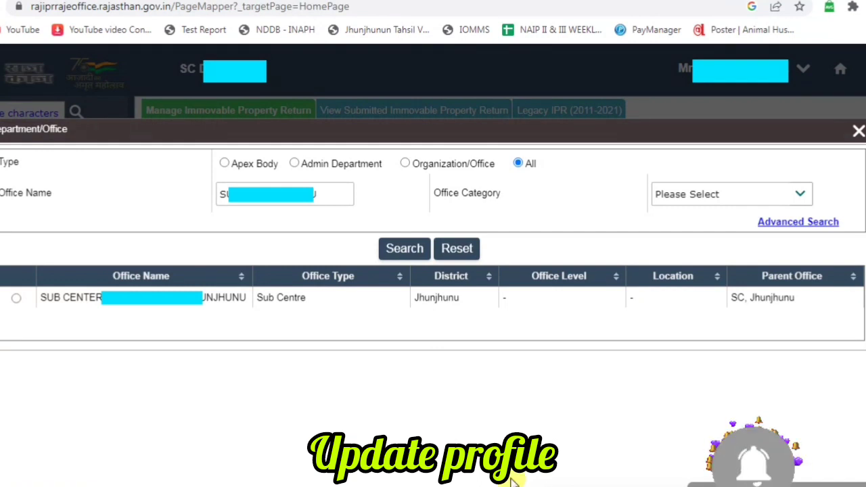
click(13, 299)
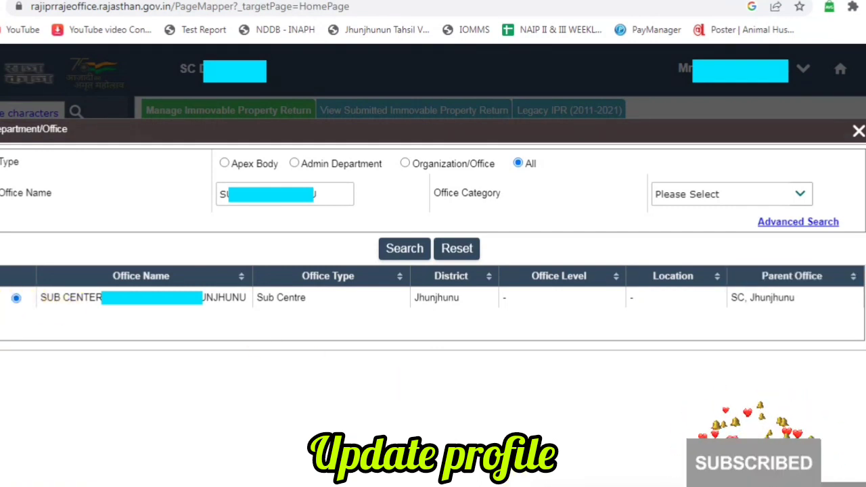
scroll(433, 265, down, 10)
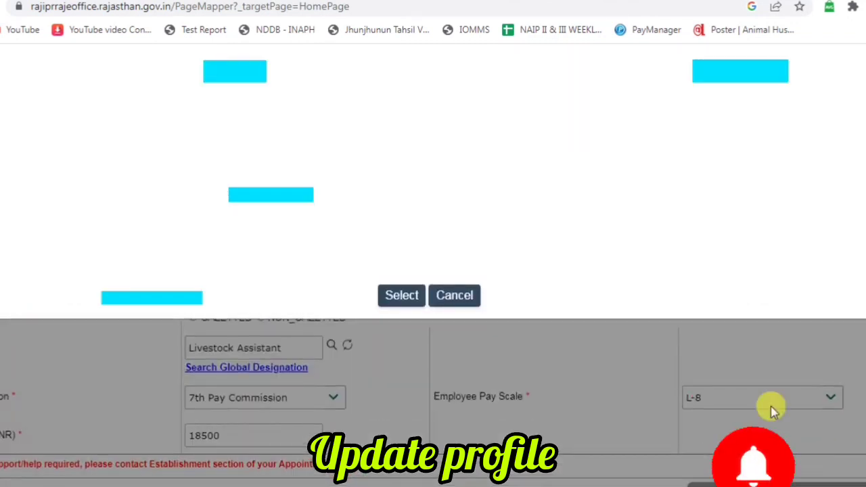
click(404, 304)
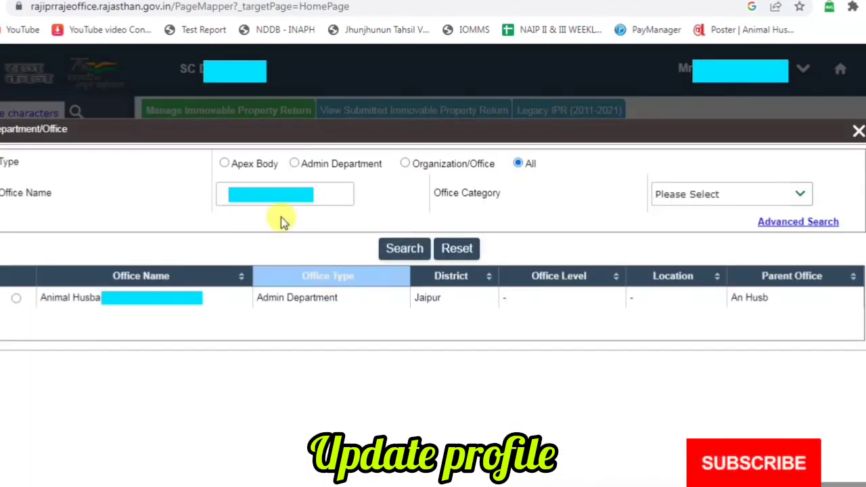
Step: Search offices of all types by another office name and look through the matching offices for the place of posting
click(261, 195)
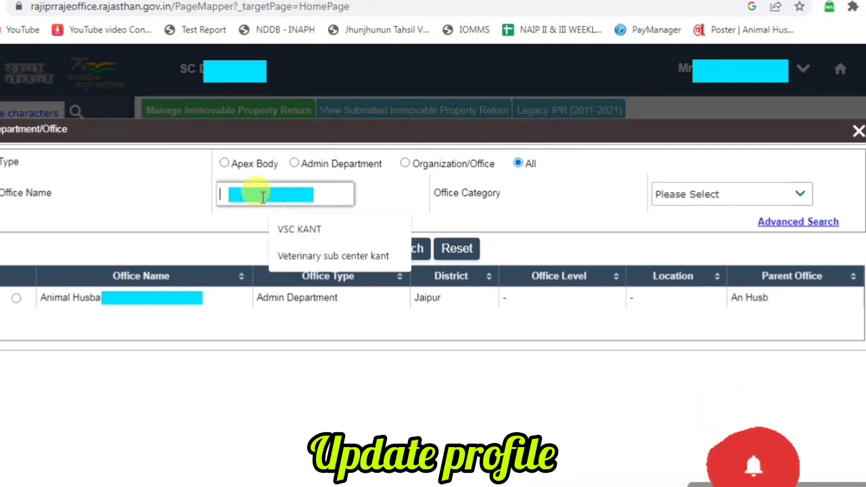
text(LU)
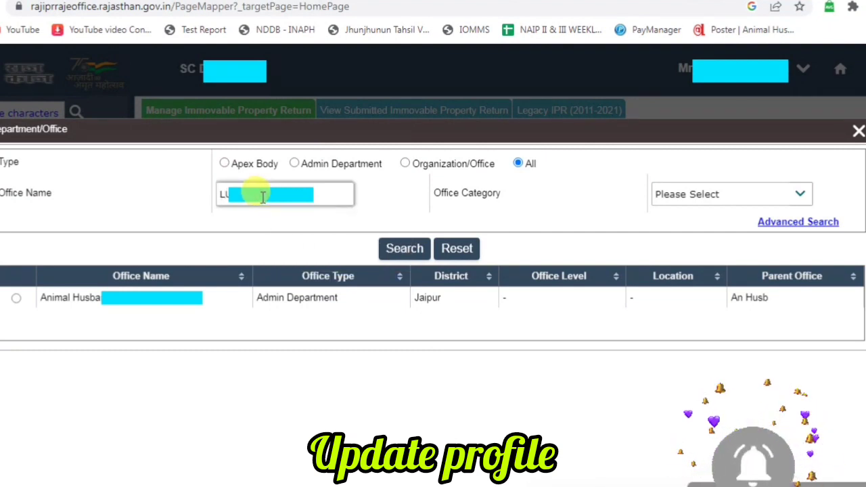
click(404, 252)
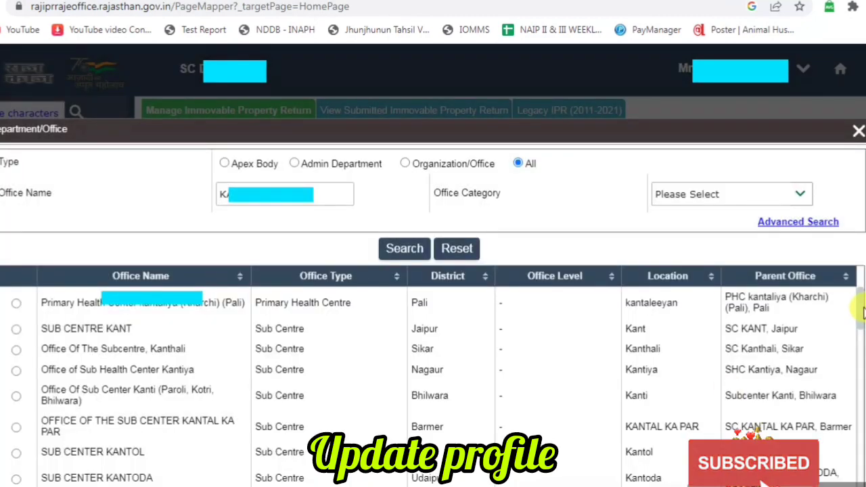
scroll(863, 313, down, 1)
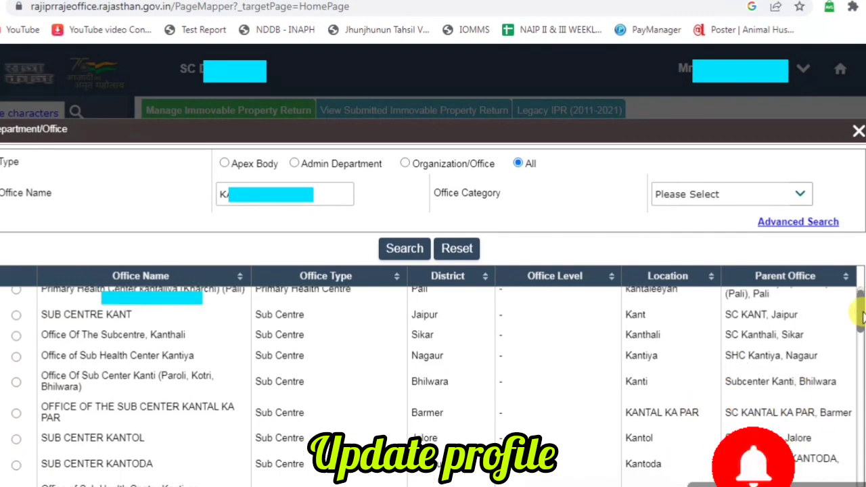
drag(864, 317, 863, 464)
scroll(433, 270, down, 3)
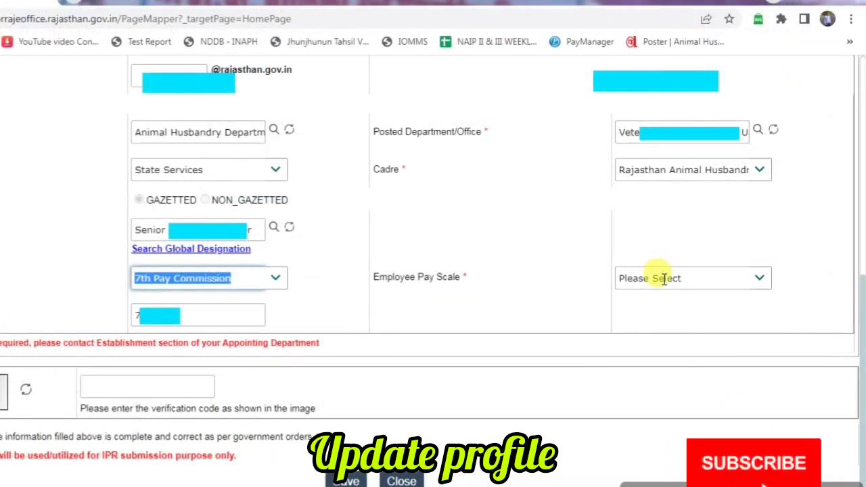
Step: Set the Employee Pay Scale to L-16 and go through the pay, verification code and declaration fields of the profile
click(664, 278)
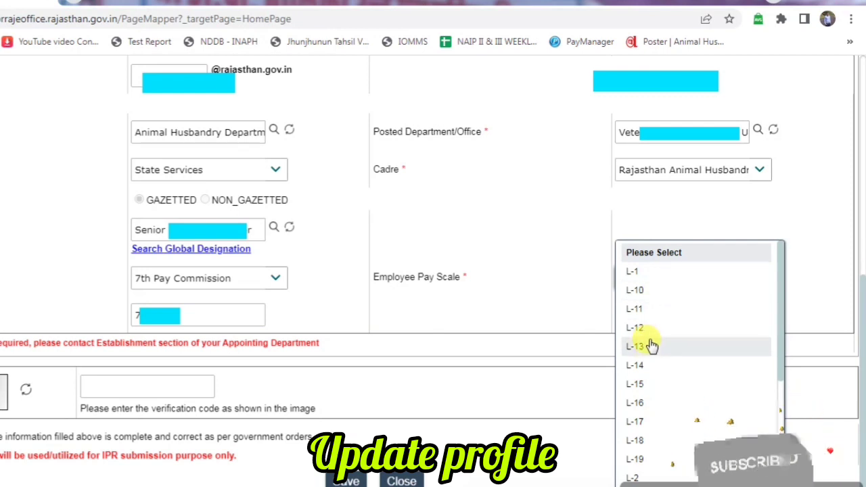
click(643, 402)
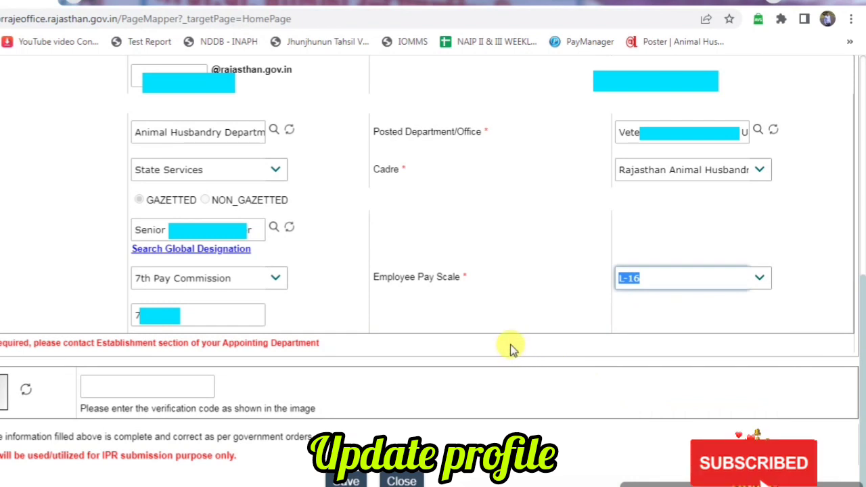
click(251, 322)
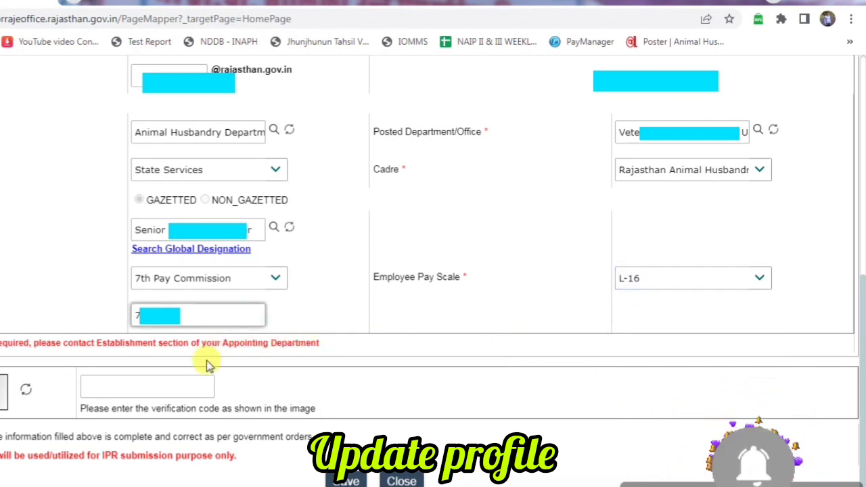
click(200, 379)
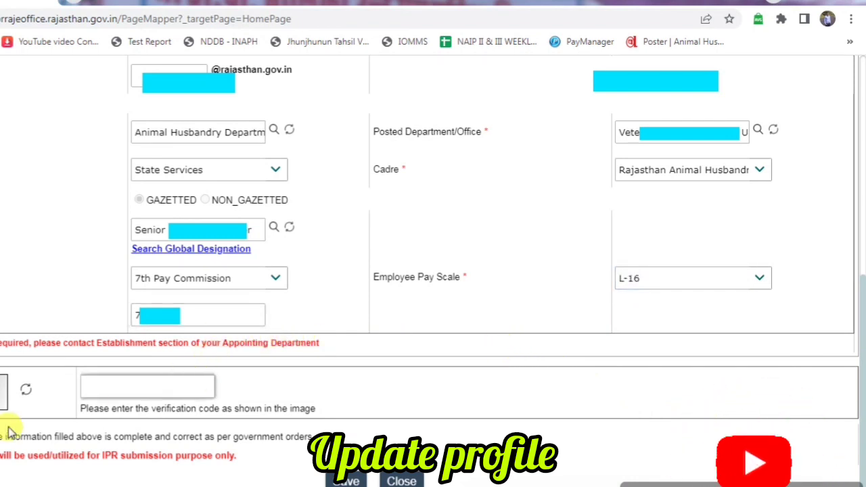
click(2, 438)
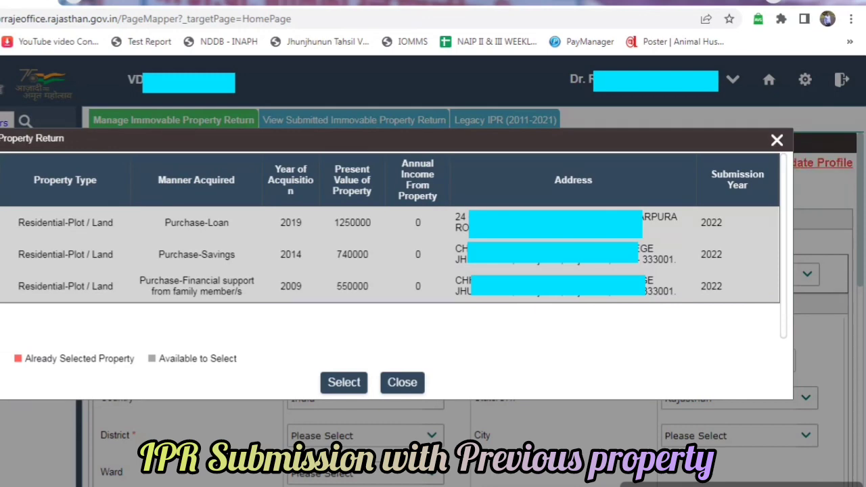
Step: Carry the three residential plots of submission year 2022 over into the property return as on 01-Jan-2023
click(345, 386)
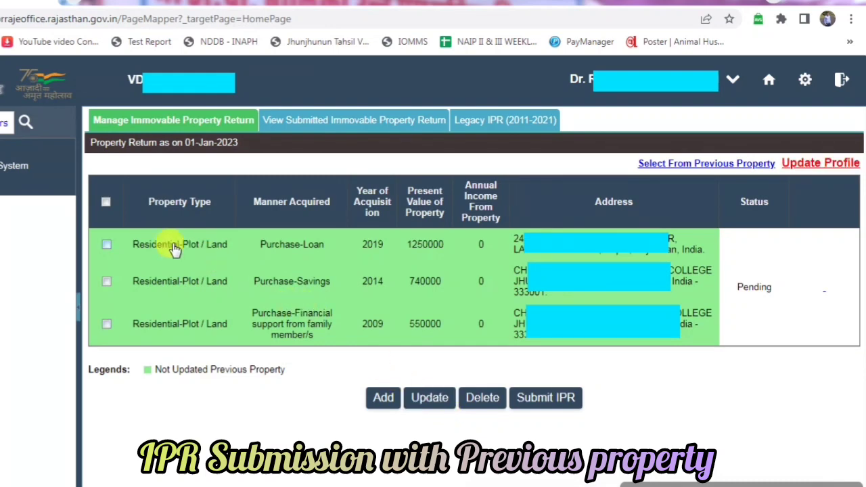
click(378, 399)
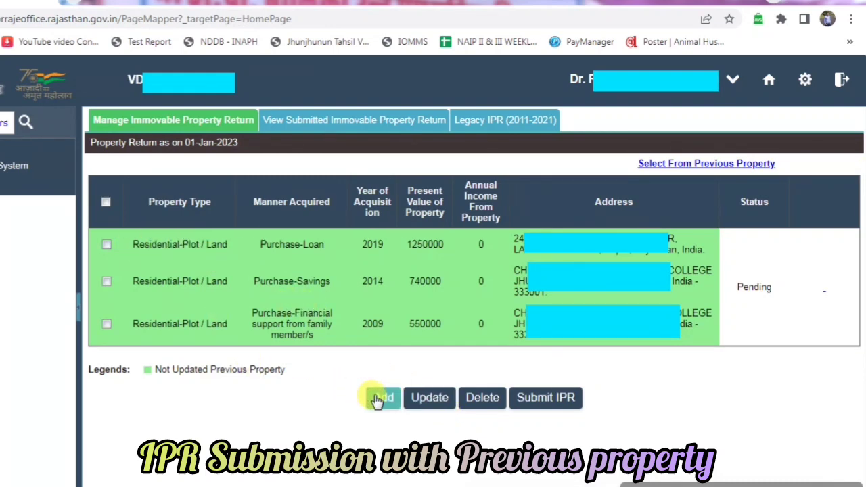
Step: Update the 2019 Purchase-Loan plot by changing its remarks to CONSTRUCTION COMPLETED, and save the property
click(107, 245)
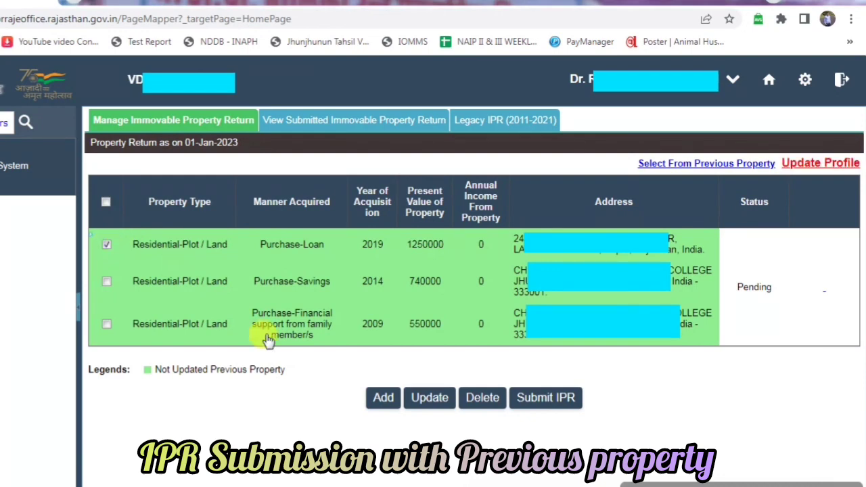
click(436, 402)
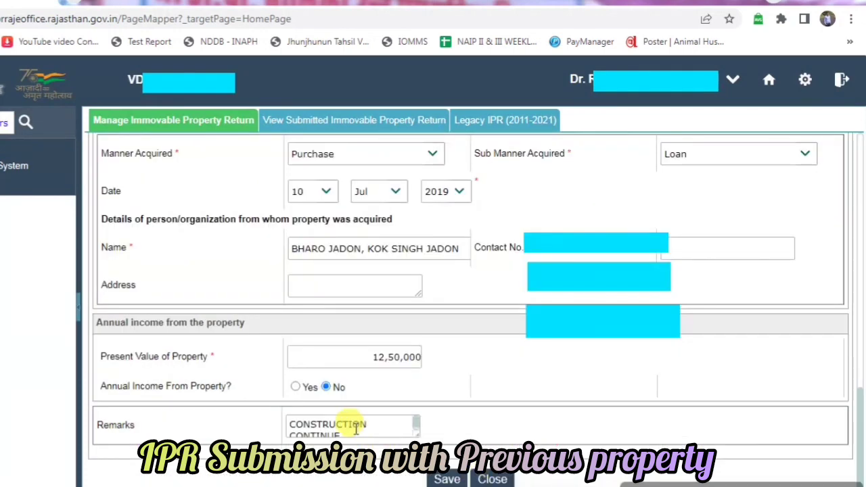
click(364, 430)
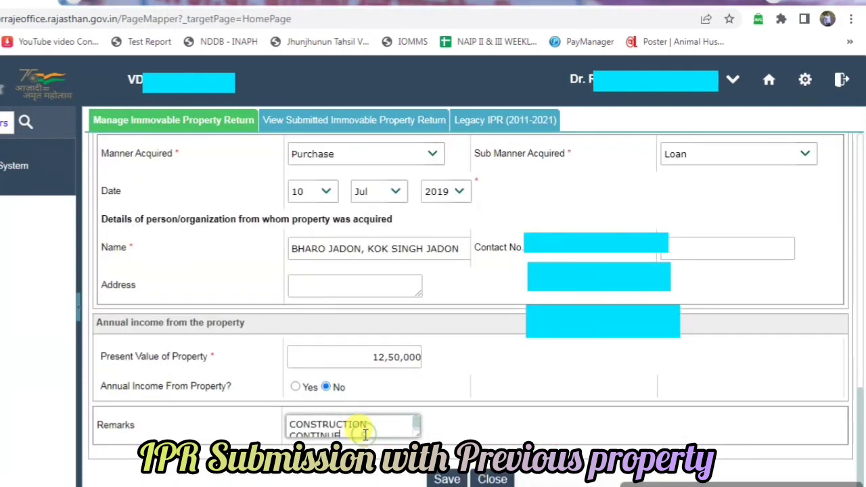
key(BackSpace)
key(BackSpace)
key(BackSpace)
key(BackSpace)
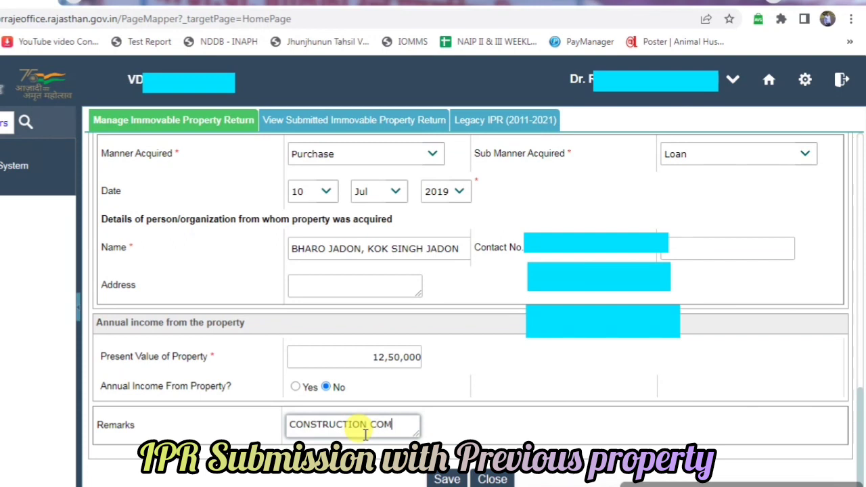
text(MPLETED)
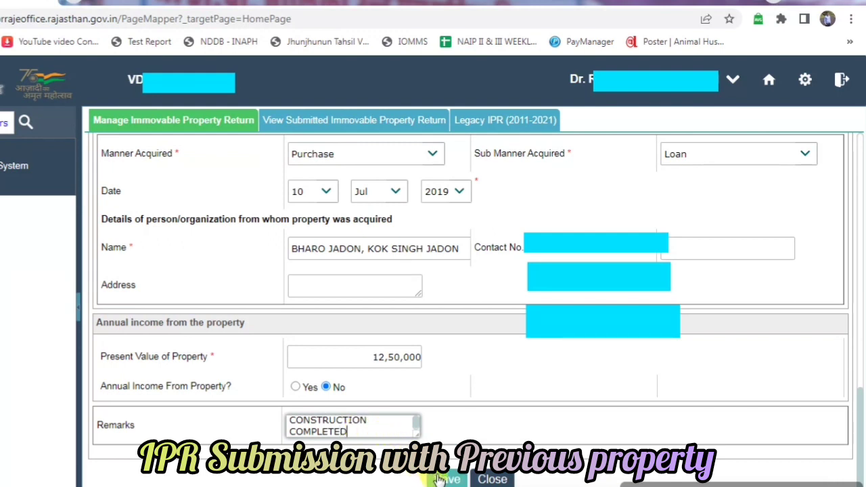
click(439, 479)
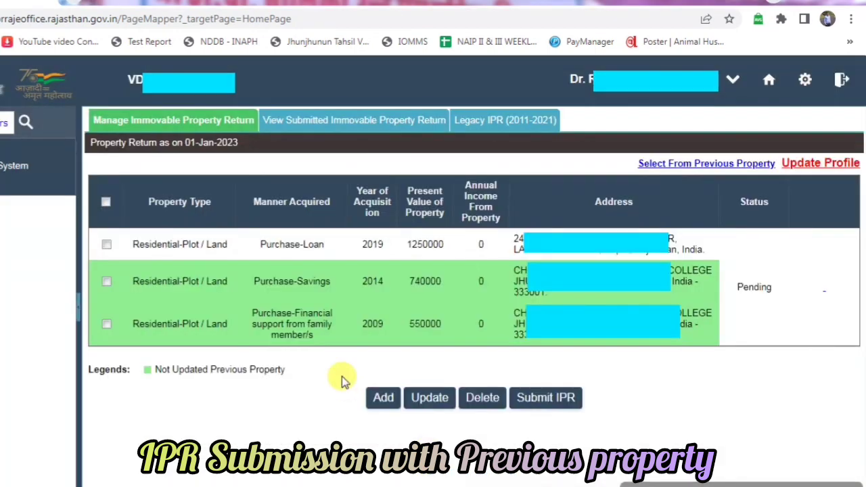
Step: Open the 2014 Purchase-Savings plot for updating, review its acquisition and value details, and save it
click(107, 282)
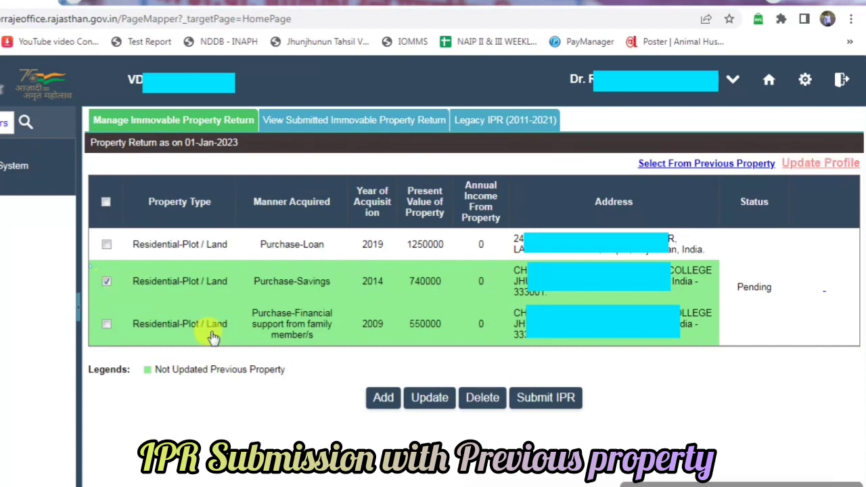
click(438, 396)
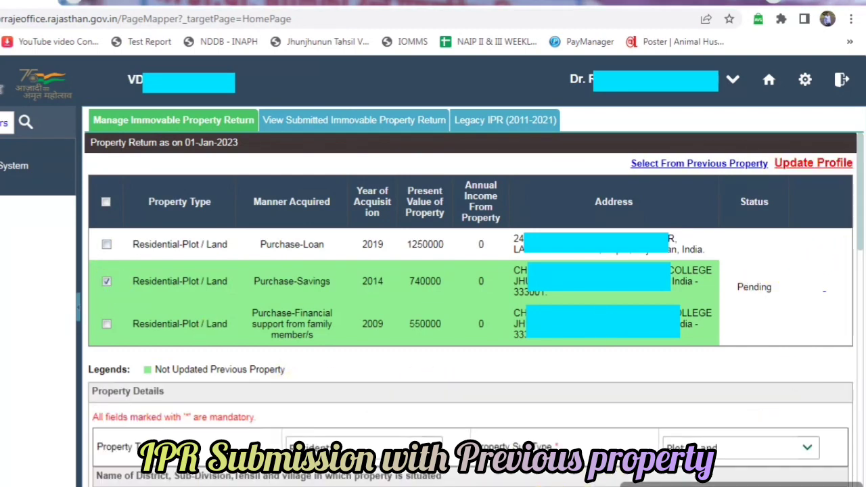
scroll(433, 467, down, 5)
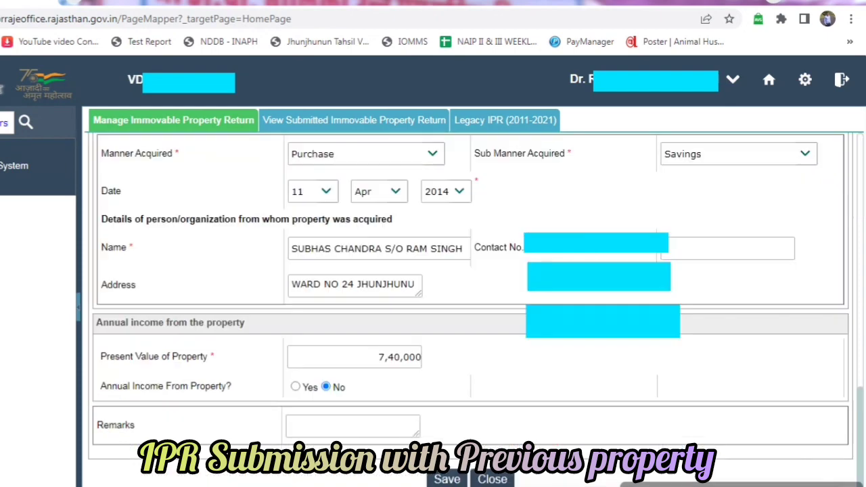
click(445, 479)
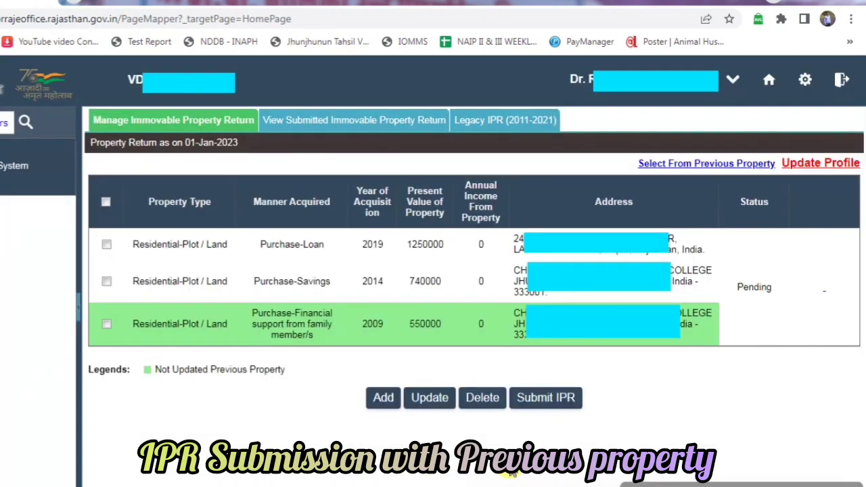
Step: Open the 2009 plot purchased with financial support from family members for updating, review its details, and save it
click(107, 325)
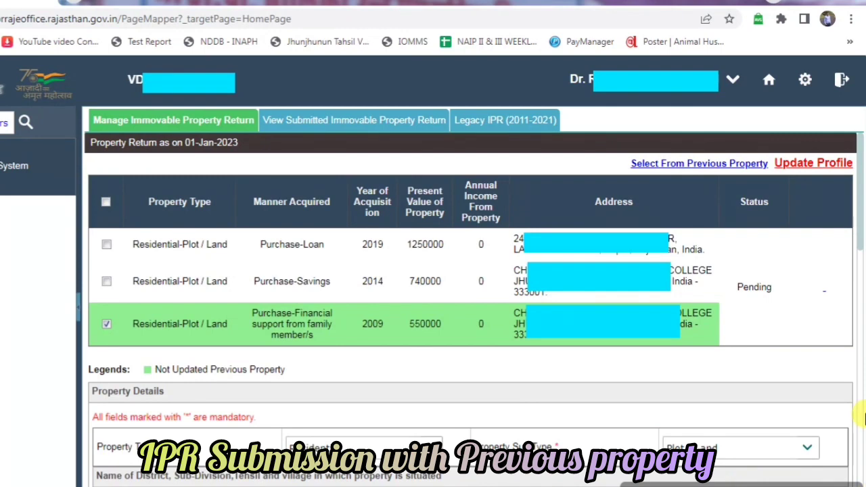
scroll(863, 420, down, 10)
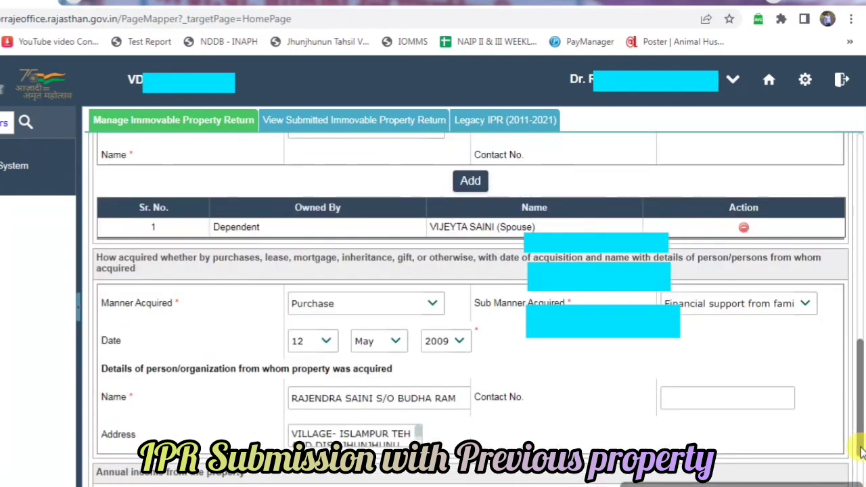
scroll(863, 452, down, 3)
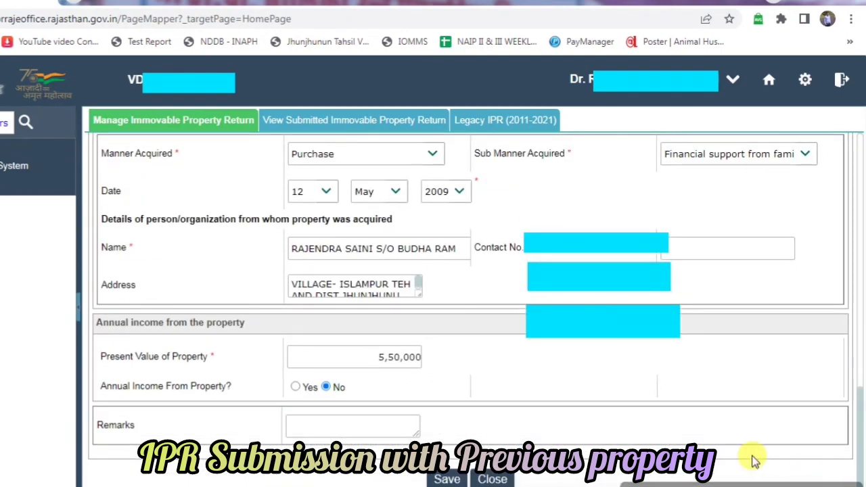
click(438, 479)
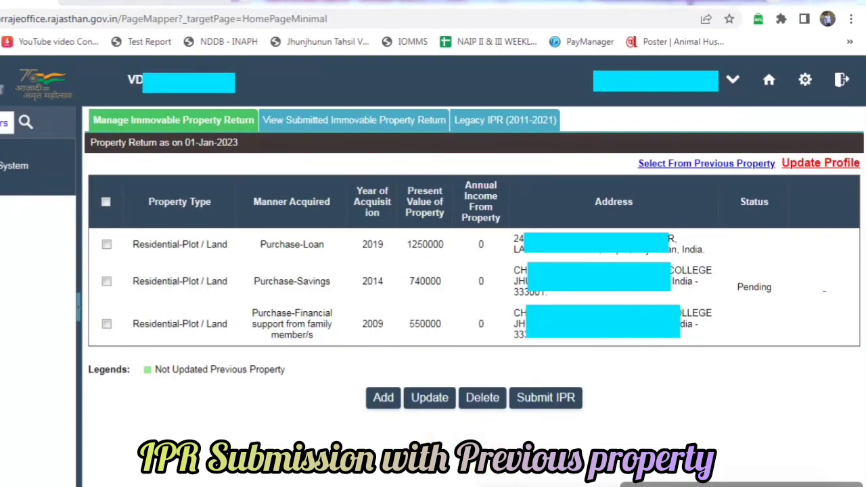
Step: Submit the IPR as on 01-Jan-2023 after reviewing its full property statement, and confirm the final submission
click(545, 401)
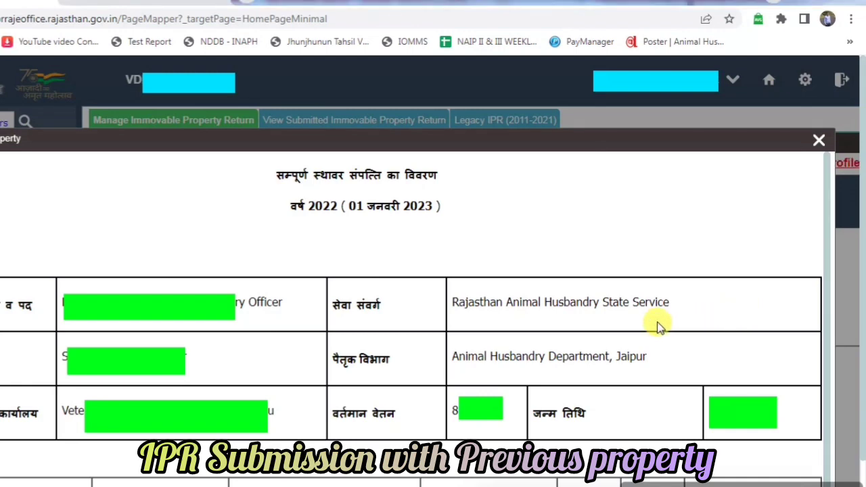
scroll(660, 327, down, 1)
scroll(660, 327, down, 10)
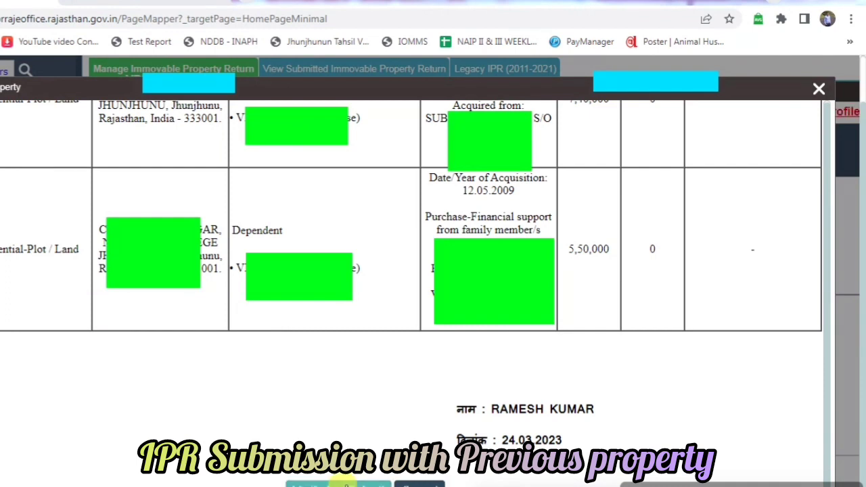
click(338, 482)
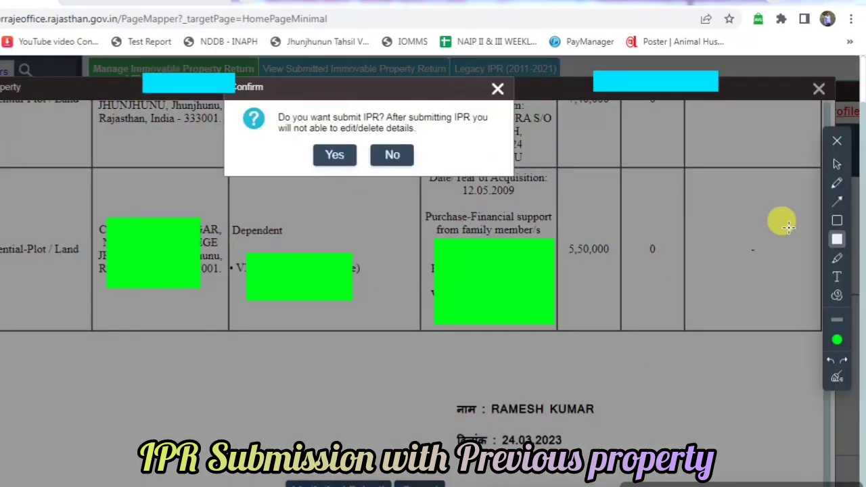
click(838, 142)
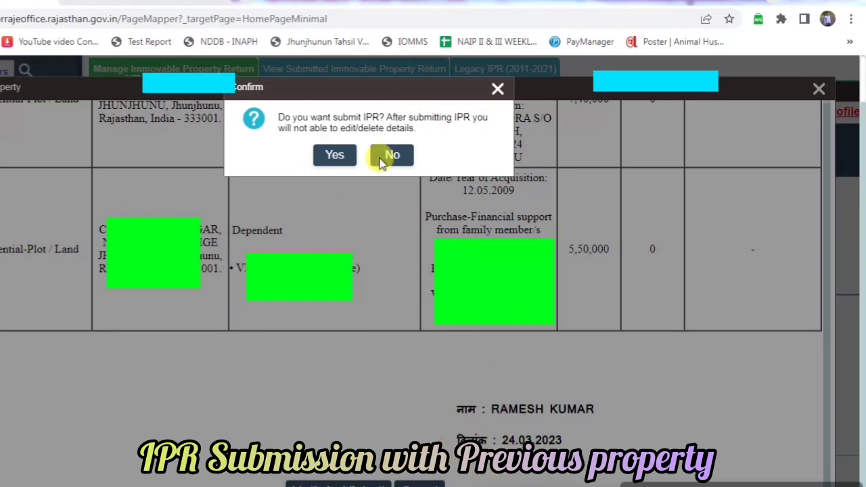
click(335, 156)
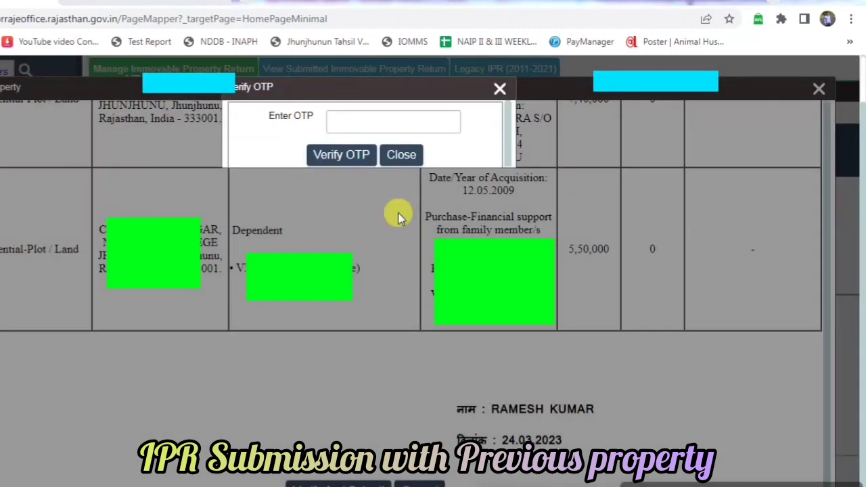
Step: Enter the OTP and verify it to complete the IPR submission, and dismiss the browser's downloads bar
click(345, 131)
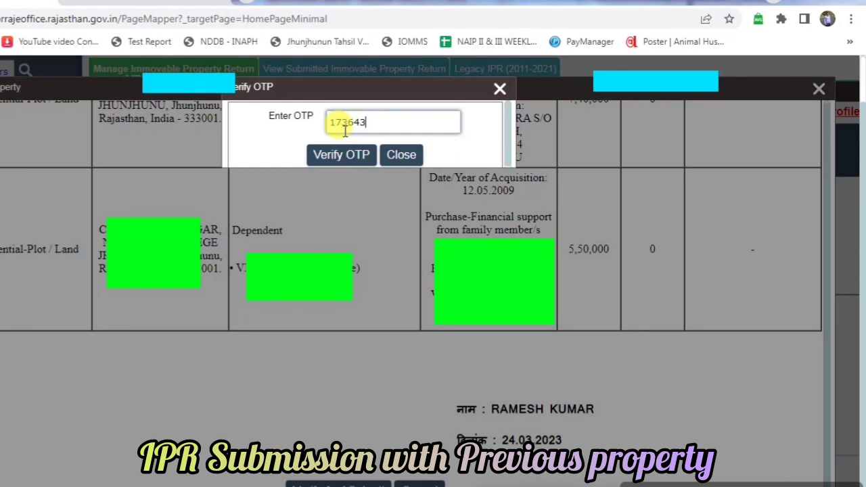
click(346, 157)
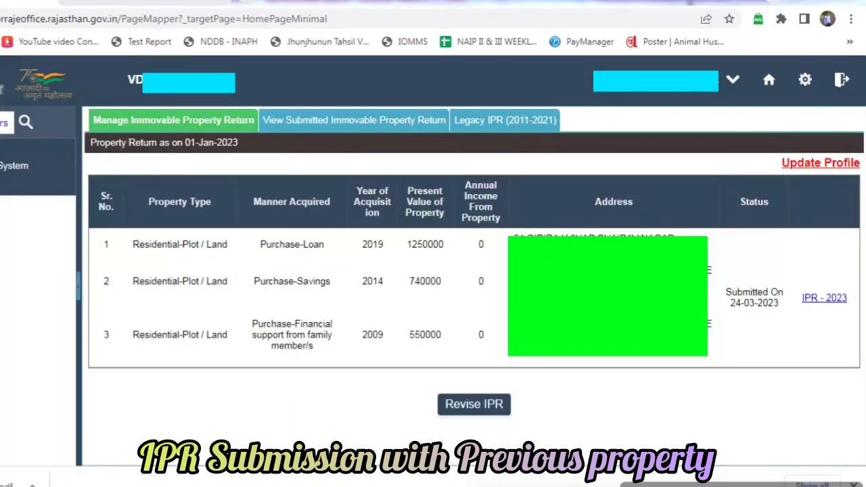
click(853, 484)
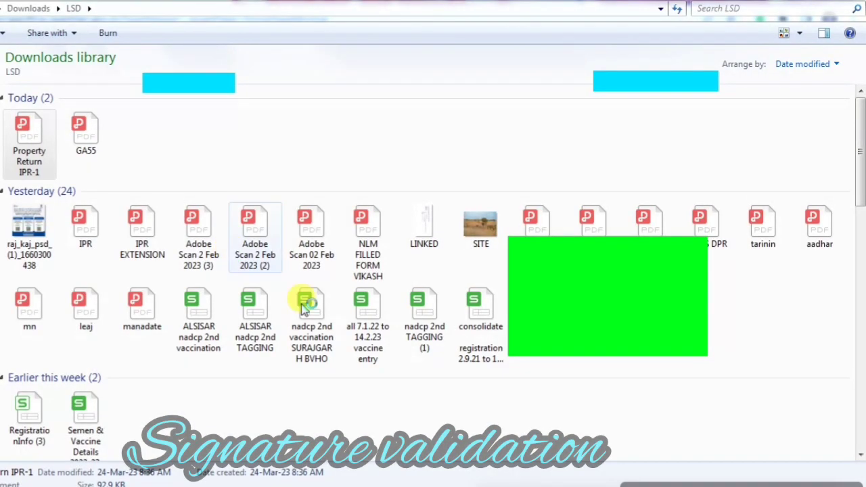
Step: Switch to the LSD downloads folder and open the Property Return IPR-1 PDF with Foxit PDF Reader 11.0
click(44, 161)
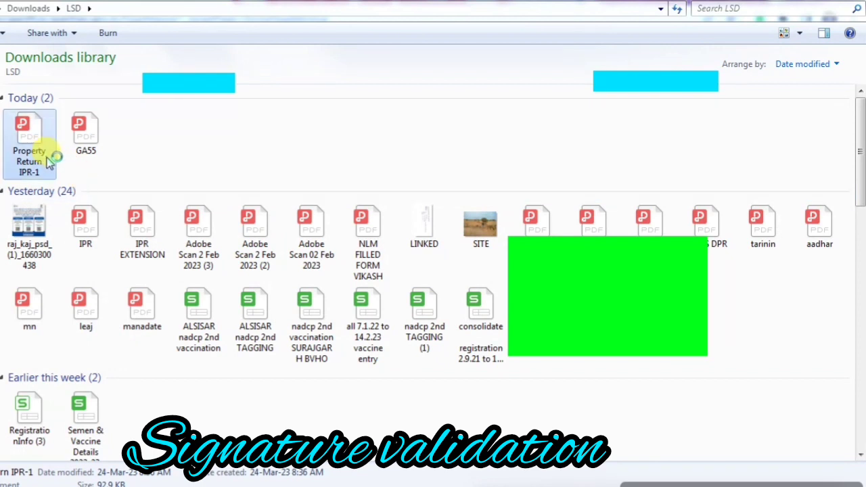
right_click(47, 162)
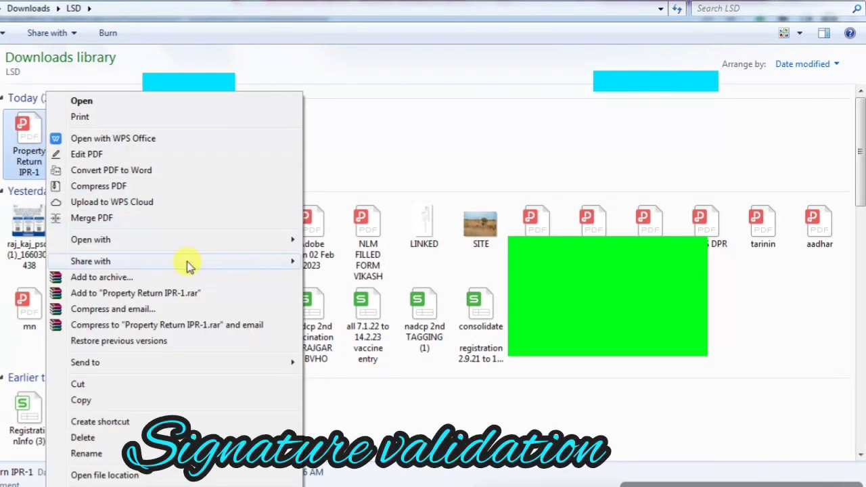
mouse_move(258, 240)
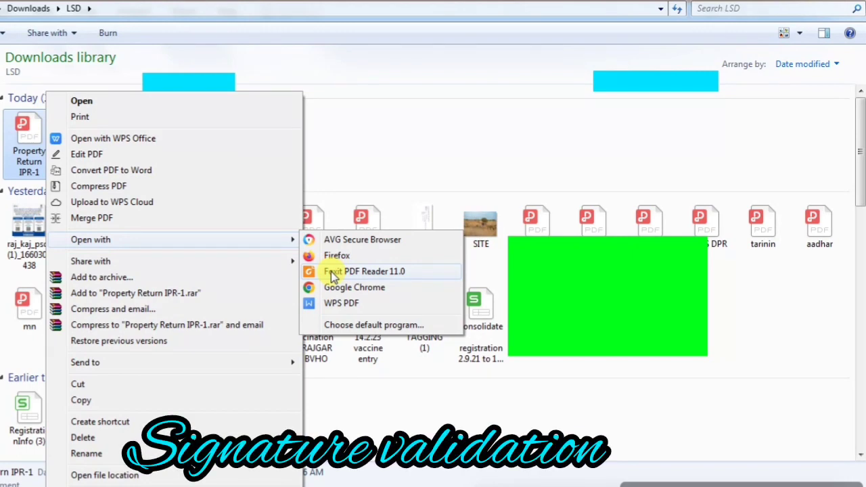
key(Escape)
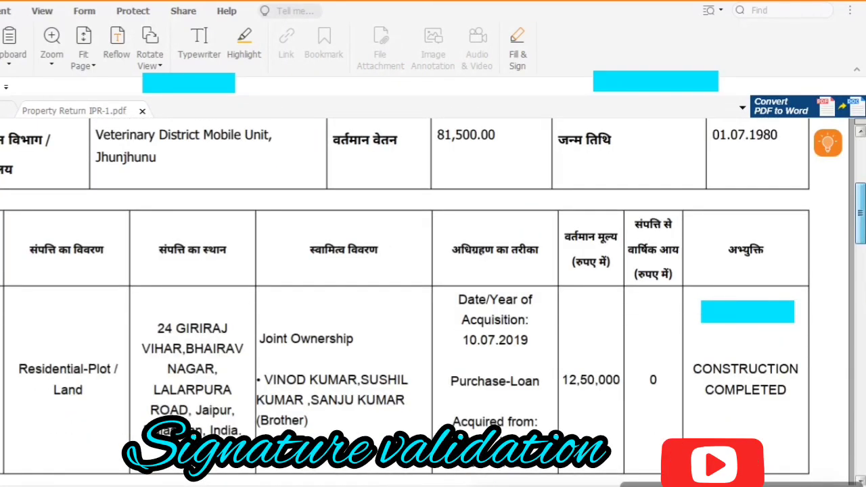
Step: Validate the digital signature on the PDF's last page and open its signature properties
scroll(857, 271, down, 1)
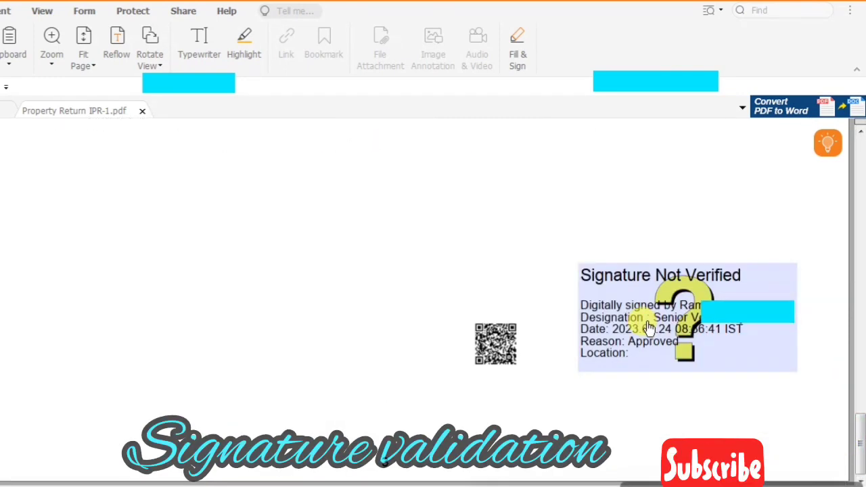
right_click(643, 322)
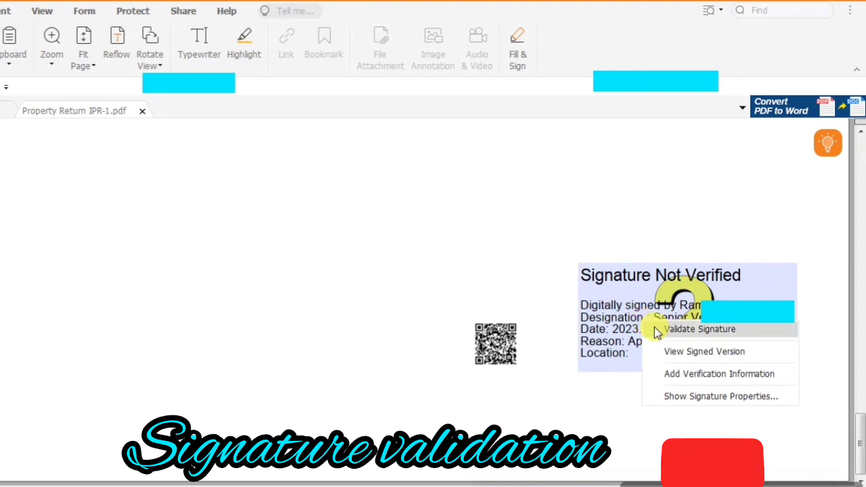
click(697, 330)
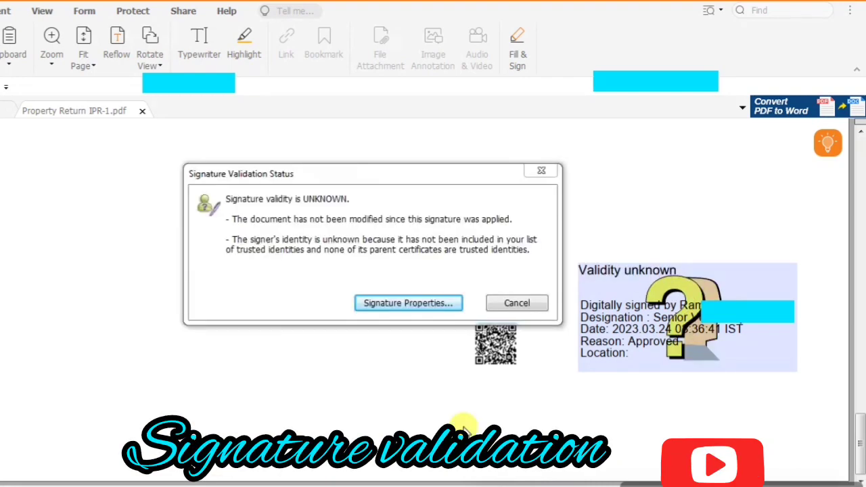
click(395, 306)
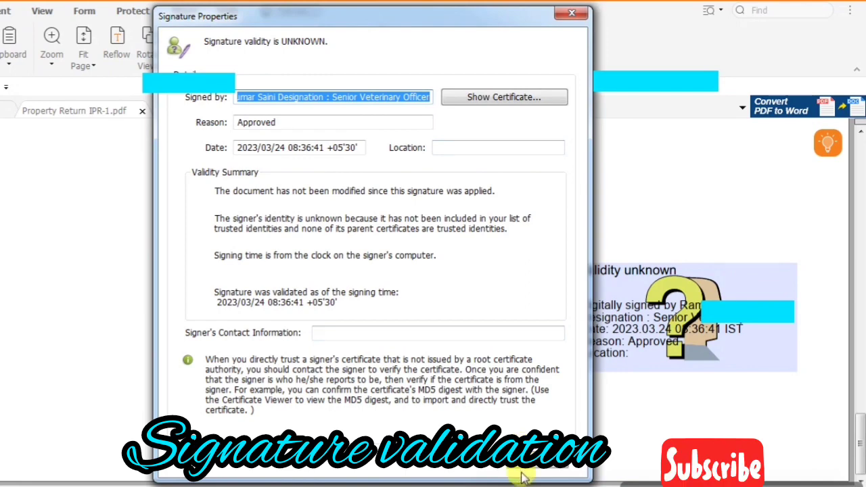
Step: Add the signer's certificate to the trusted certificates, accept the security warning, and close the signature properties
click(542, 102)
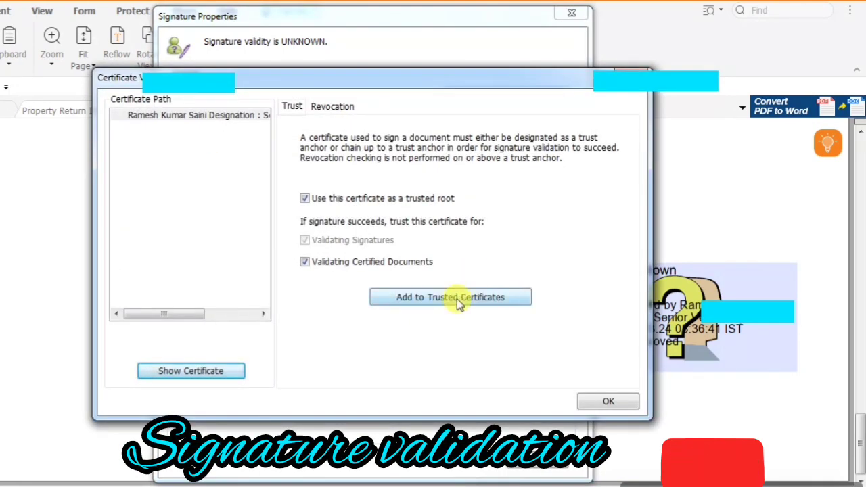
click(457, 298)
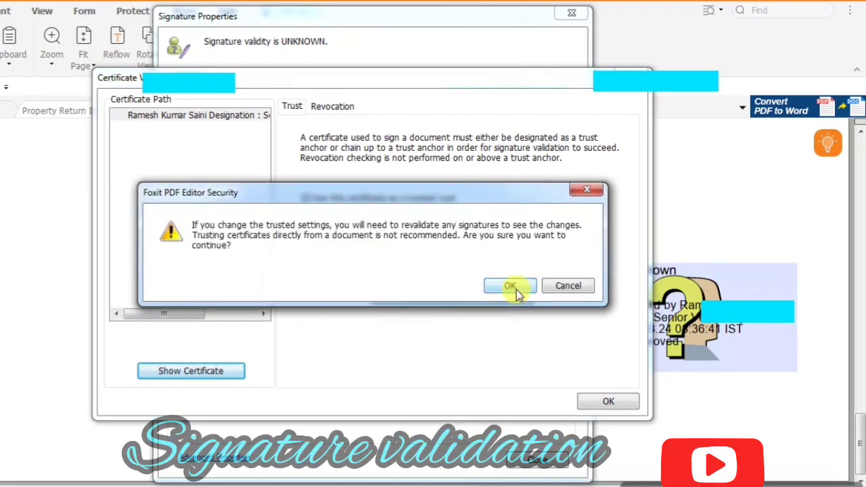
click(516, 290)
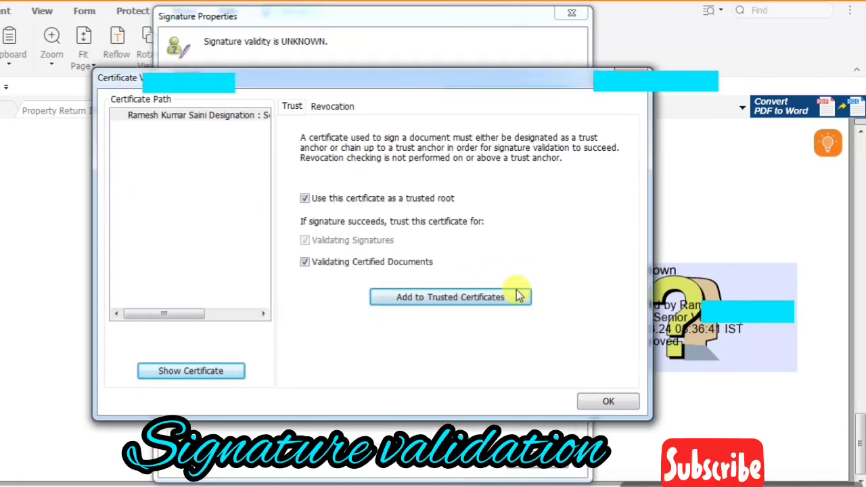
click(605, 402)
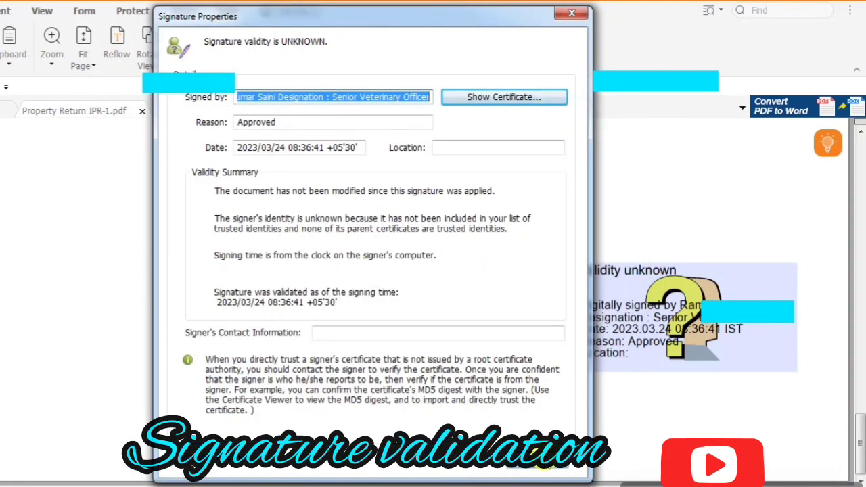
click(547, 463)
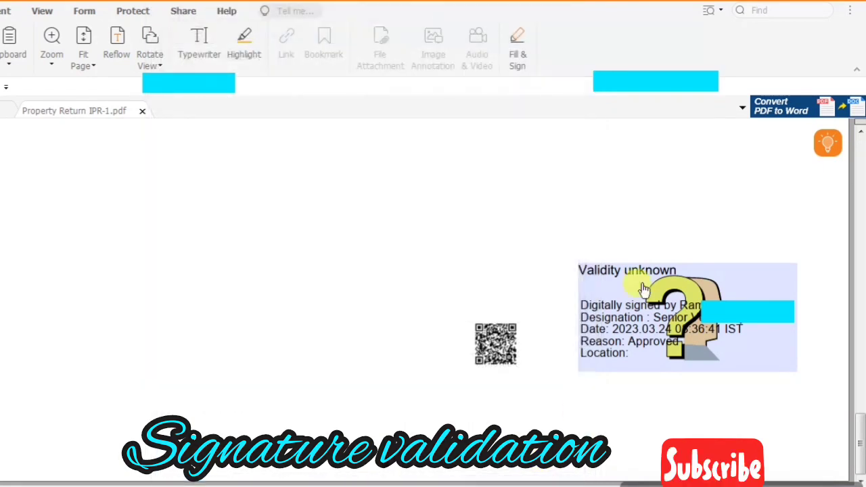
Step: Validate the digital signature again with the trusted certificate and dismiss the validation status
right_click(606, 299)
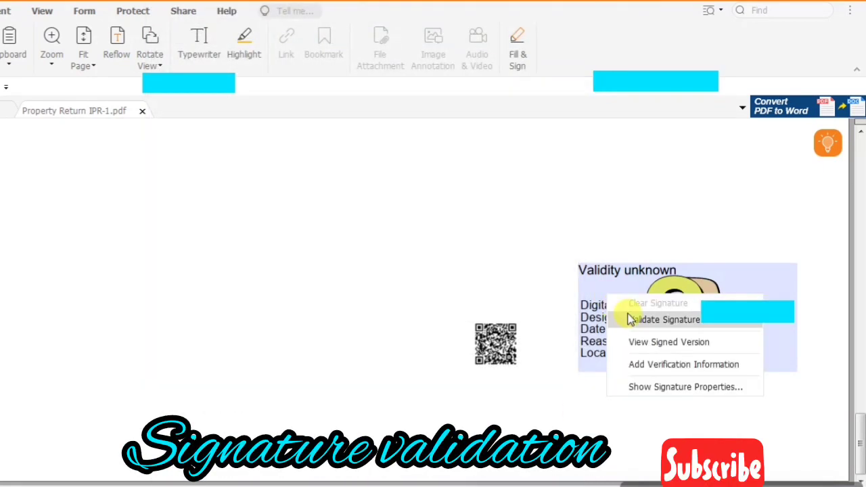
click(628, 317)
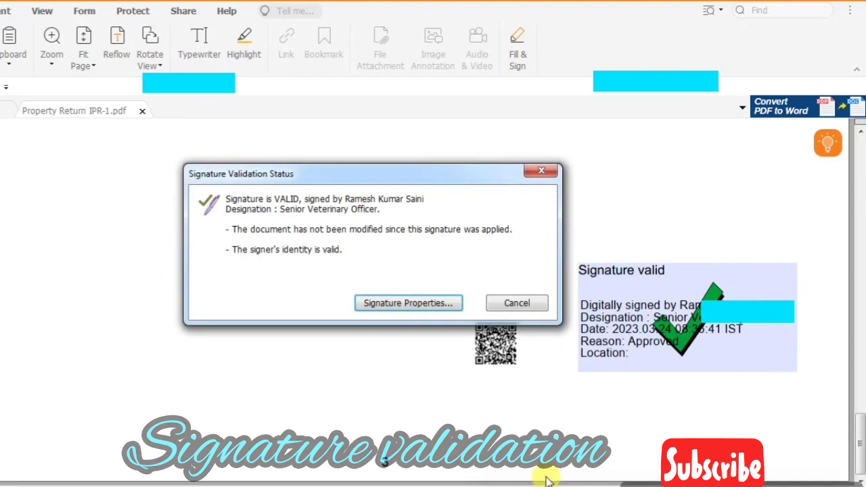
click(527, 305)
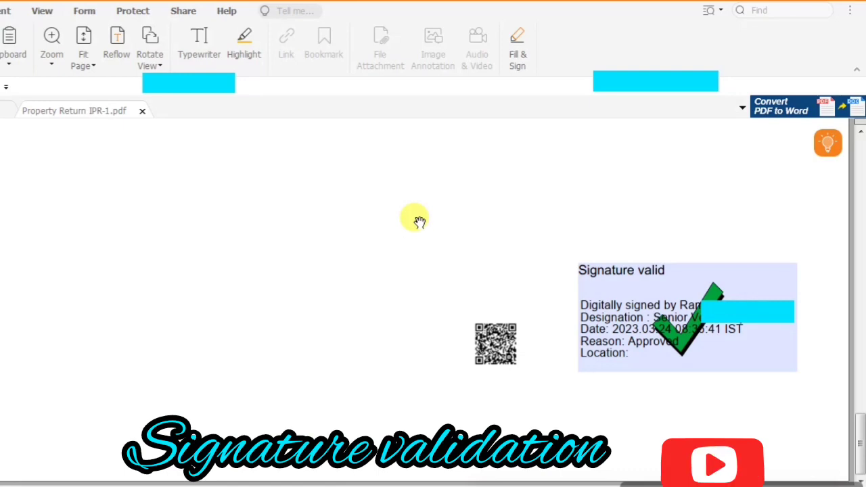
Step: Open the print settings for the property return PDF and preview its pages through page 3
key(ctrl+p)
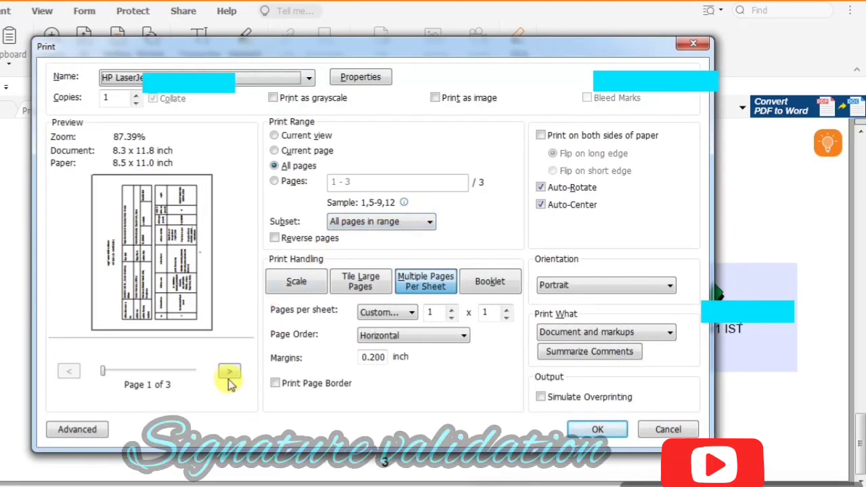
click(231, 373)
click(231, 373)
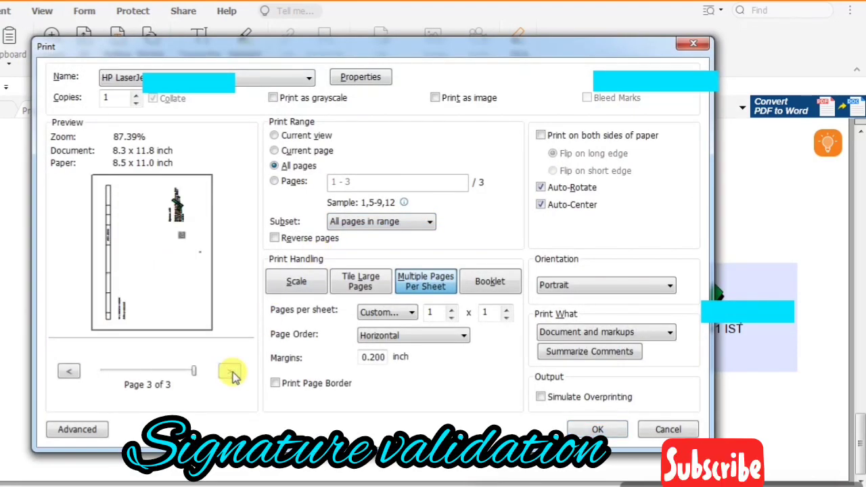